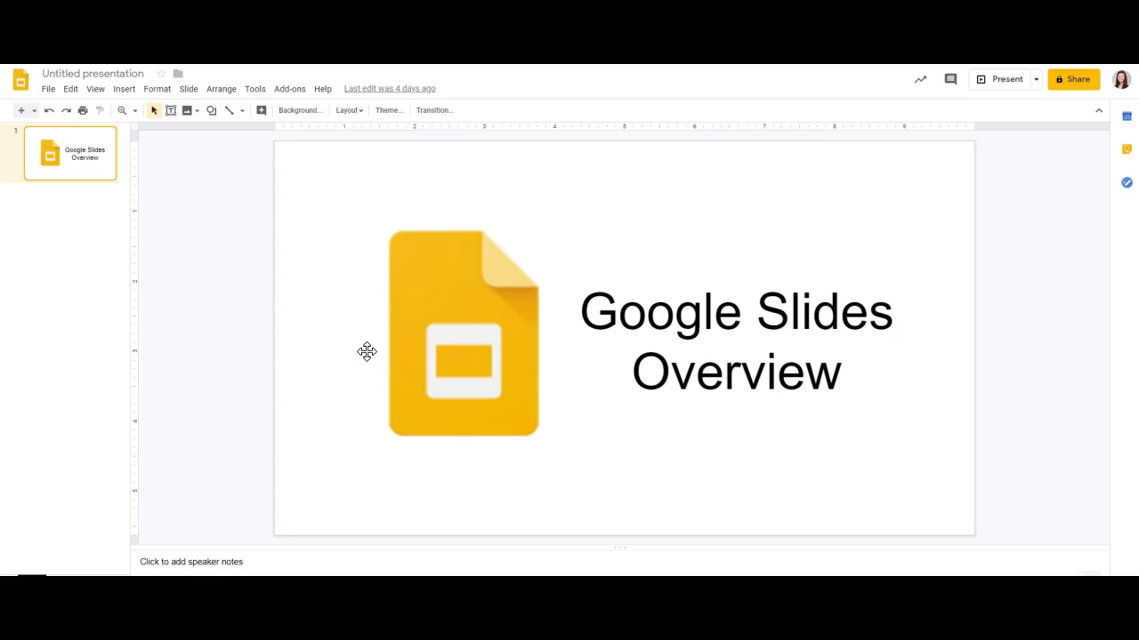
- Examine the introduction slide's fillable fields and compare it with the third slide, which already has a name filled in
left_click(162, 523)
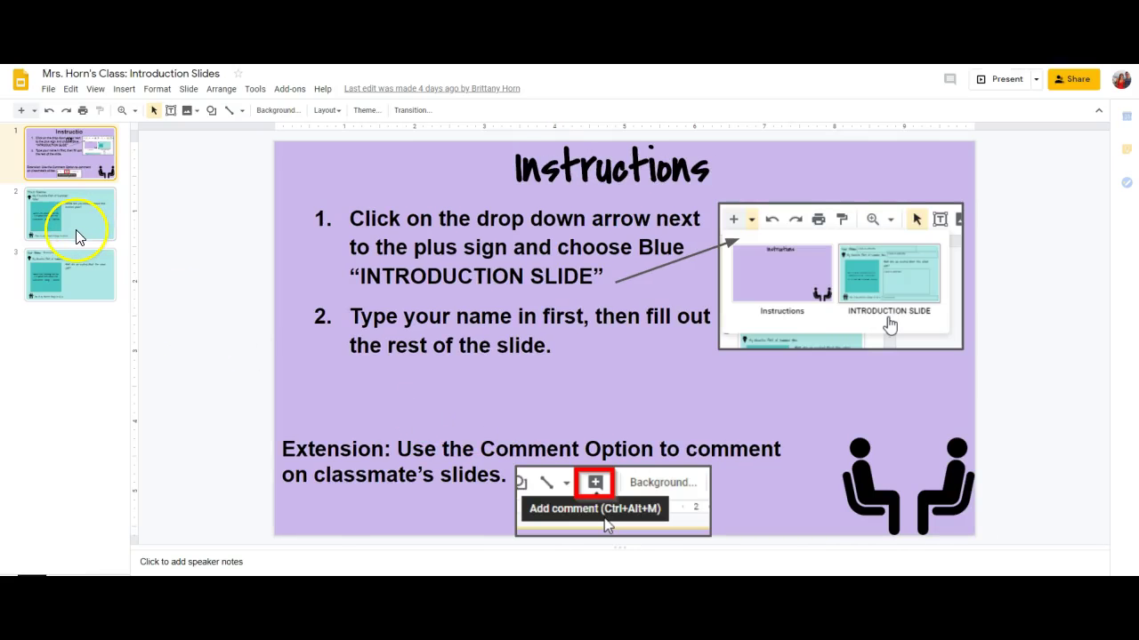
left_click(77, 233)
left_click(528, 150)
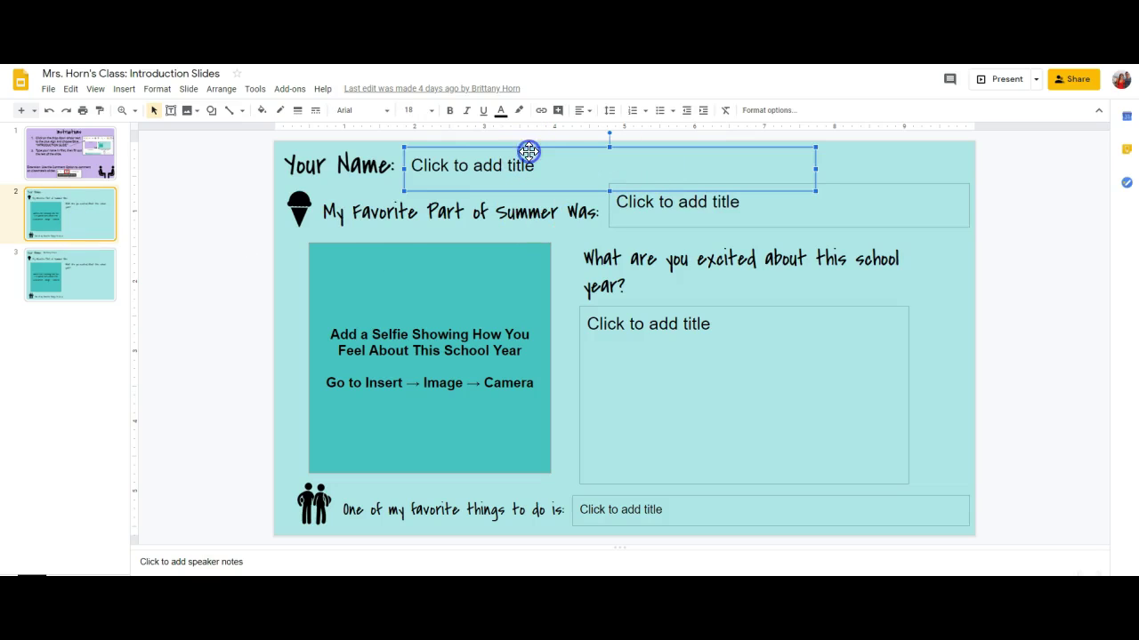
left_click(498, 175)
left_click(662, 204)
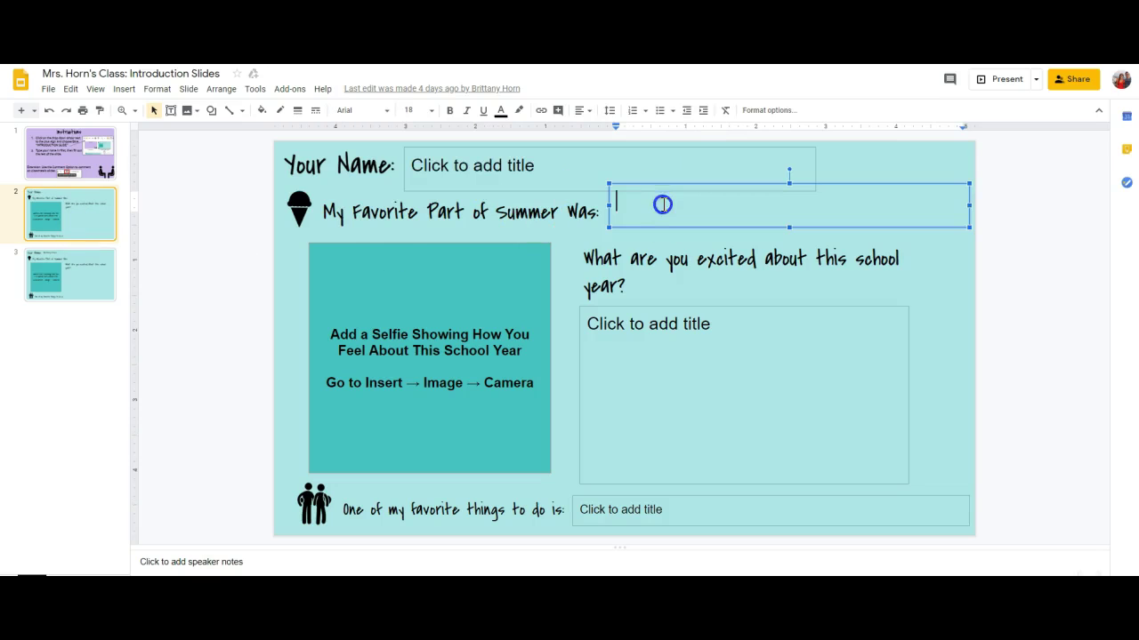
left_click(664, 343)
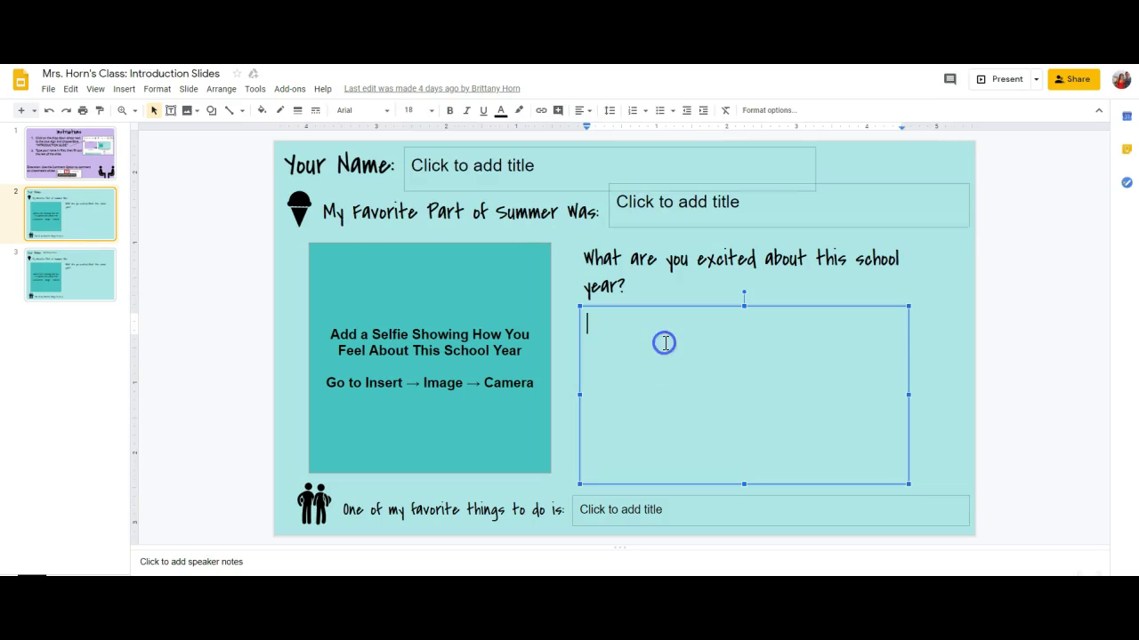
left_click(633, 265)
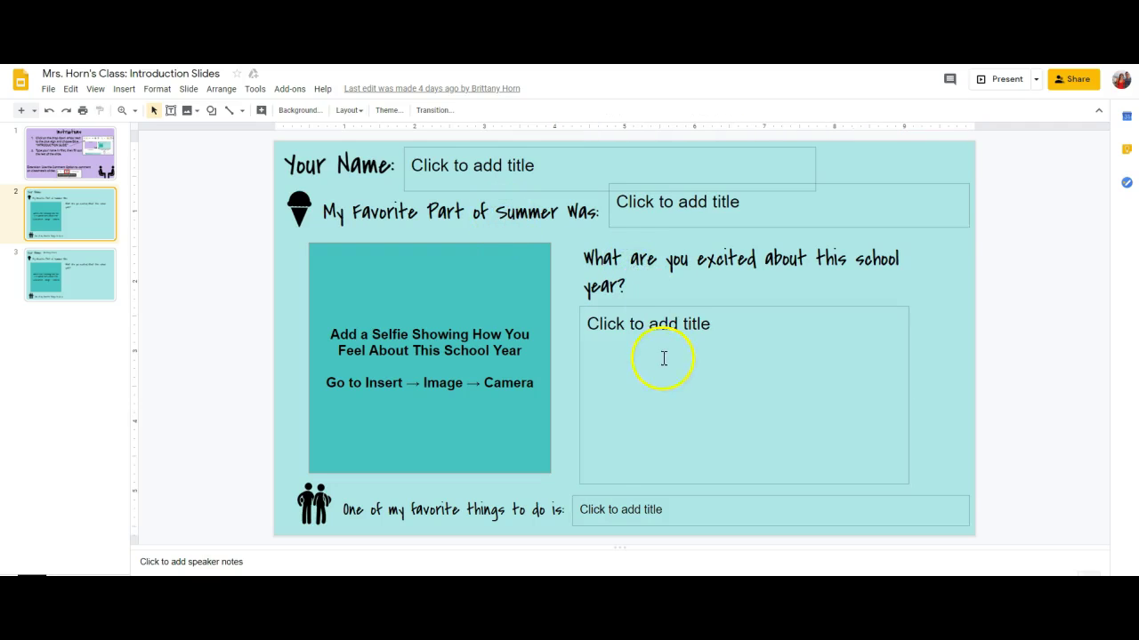
left_click(644, 310)
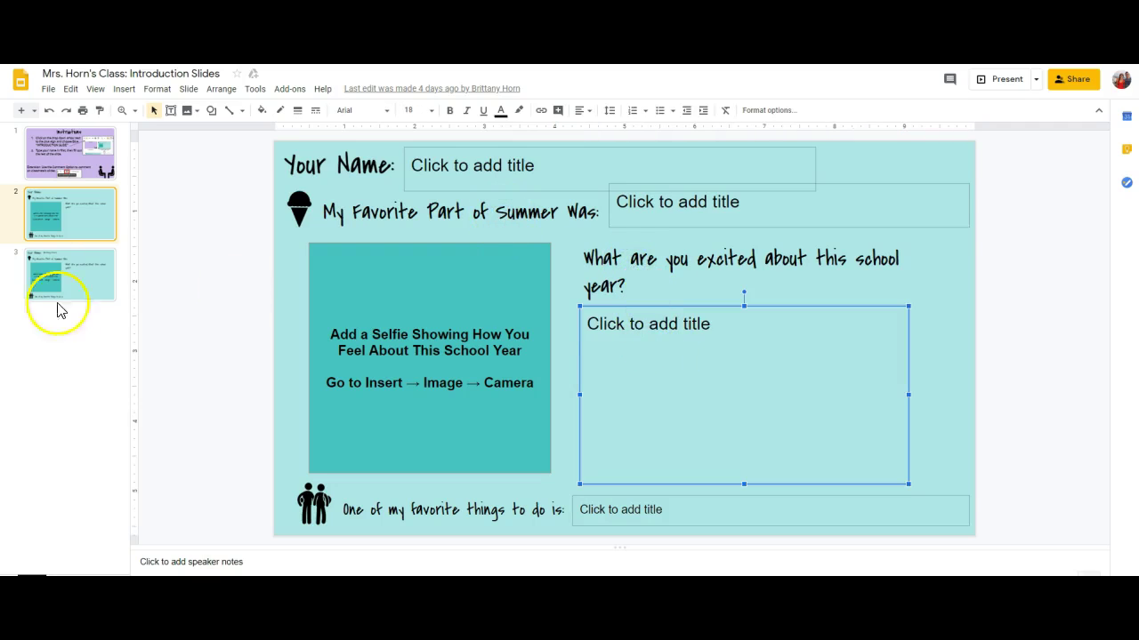
left_click(71, 281)
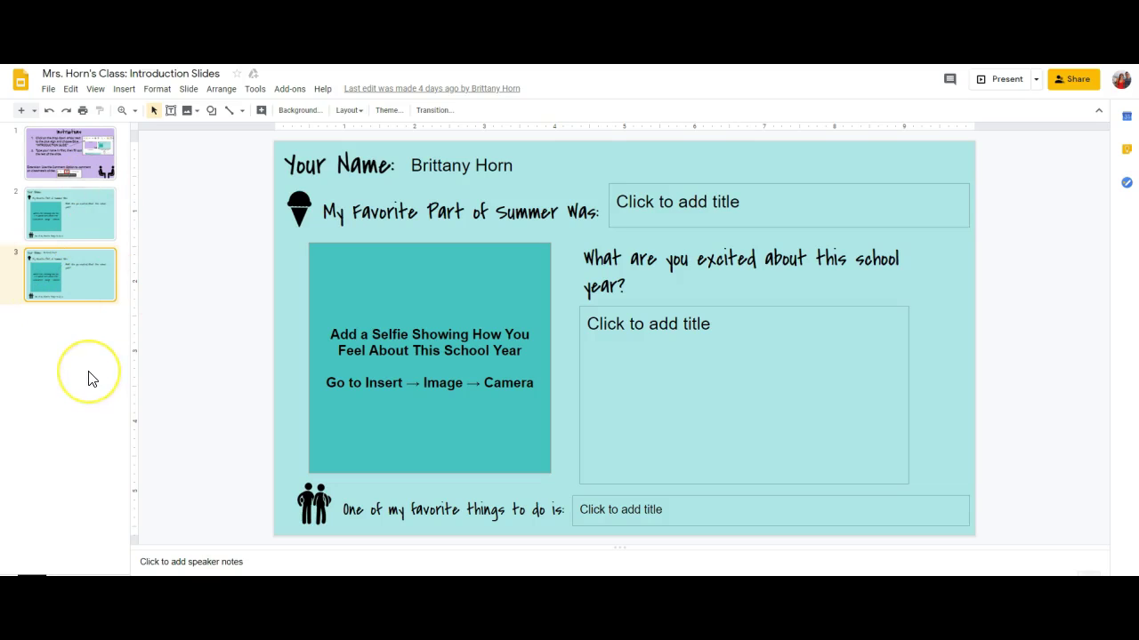
left_click(75, 220)
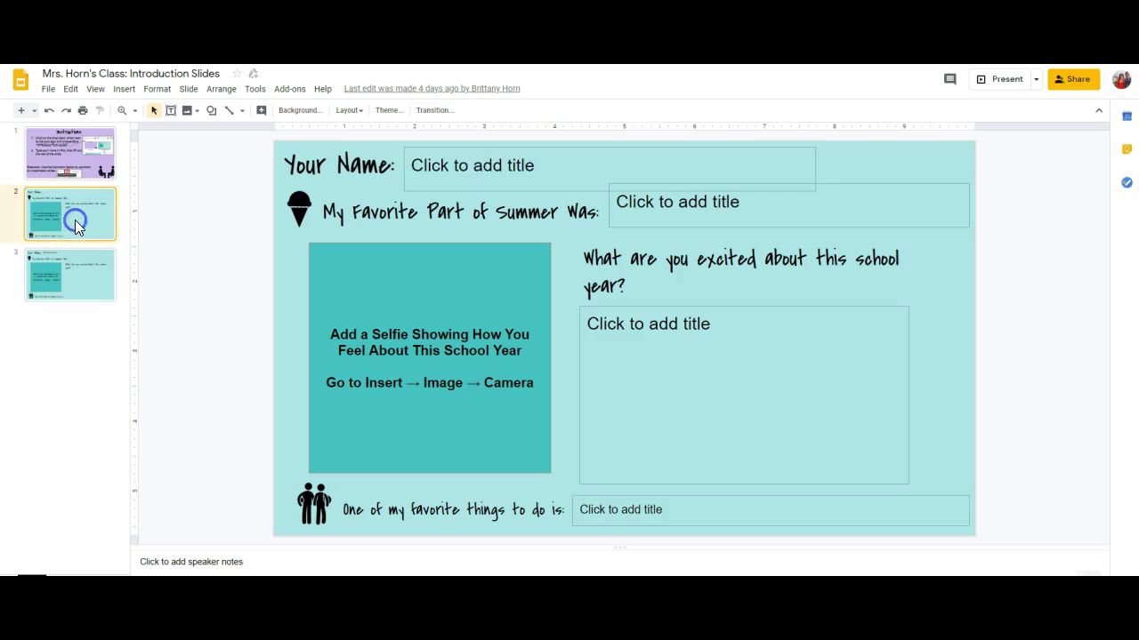
- Enter the student's name in the Your Name field on slide 2
left_click(80, 278)
left_click(85, 193)
left_click(457, 161)
type("B")
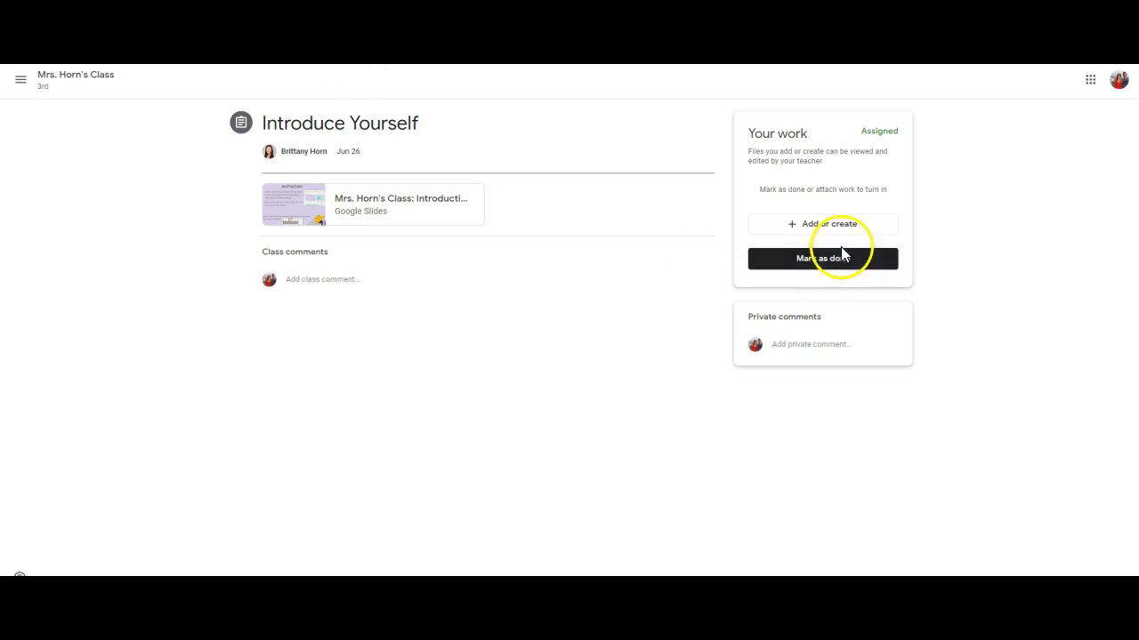
- In Google Classroom, mark the Introduce Yourself assignment as done
left_click(823, 265)
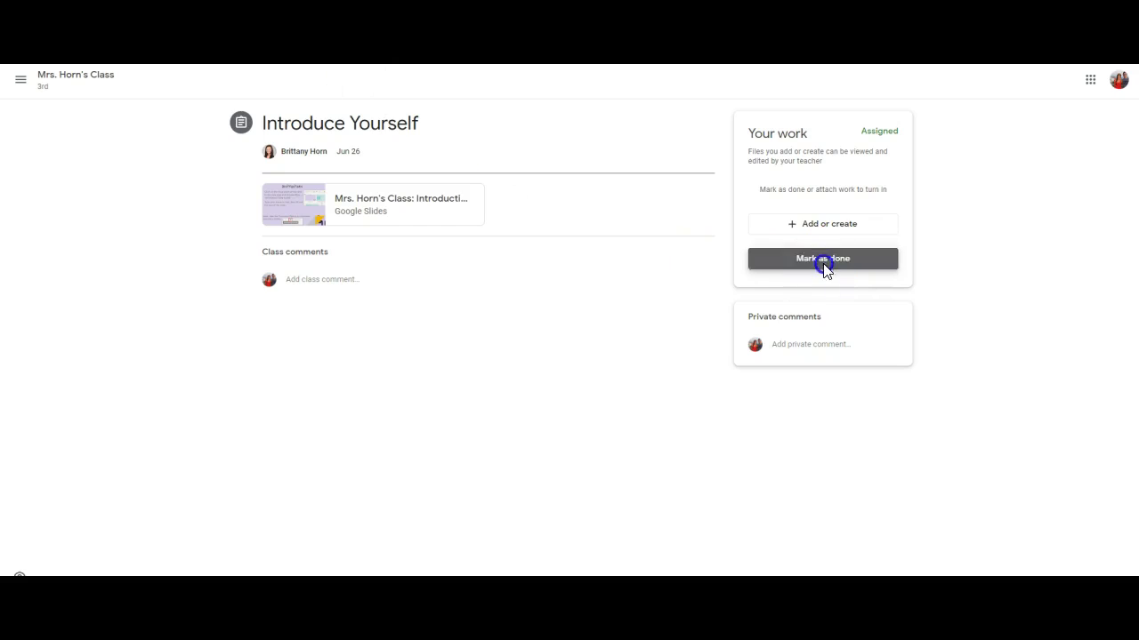
left_click(687, 357)
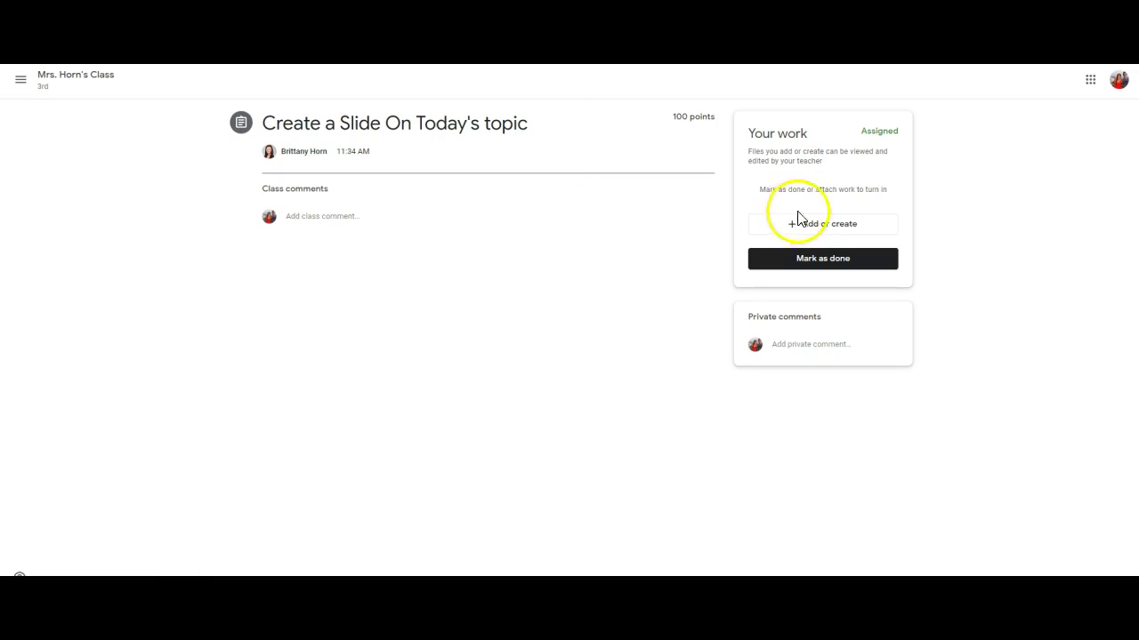
- Create a new Slides file as the work for the assignment "Create a Slide On Today's topic"
left_click(823, 229)
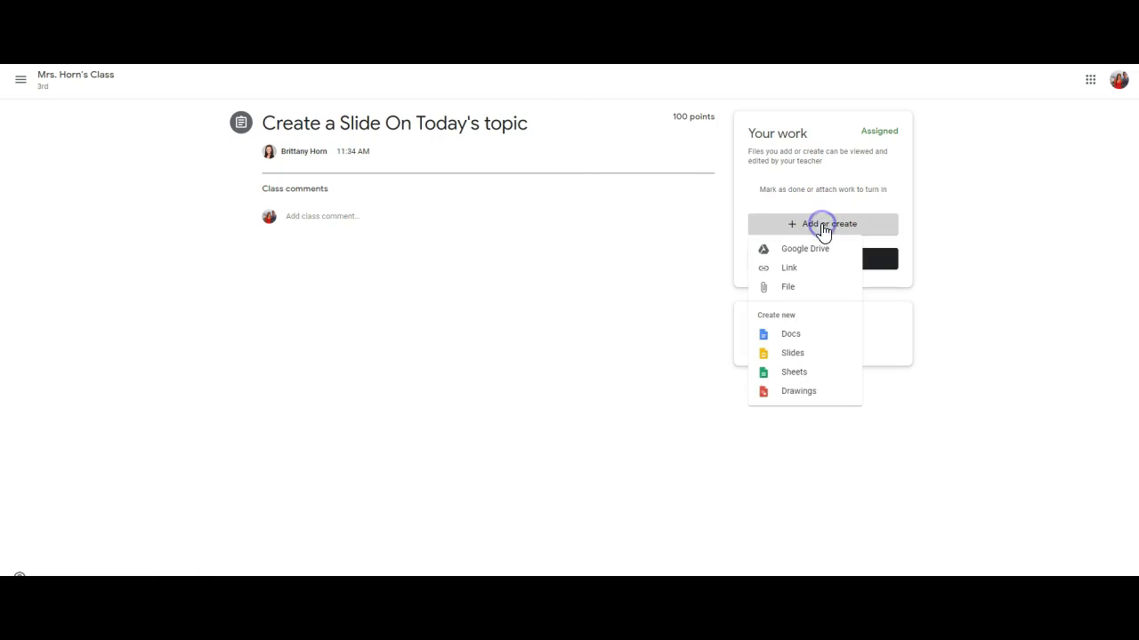
left_click(806, 360)
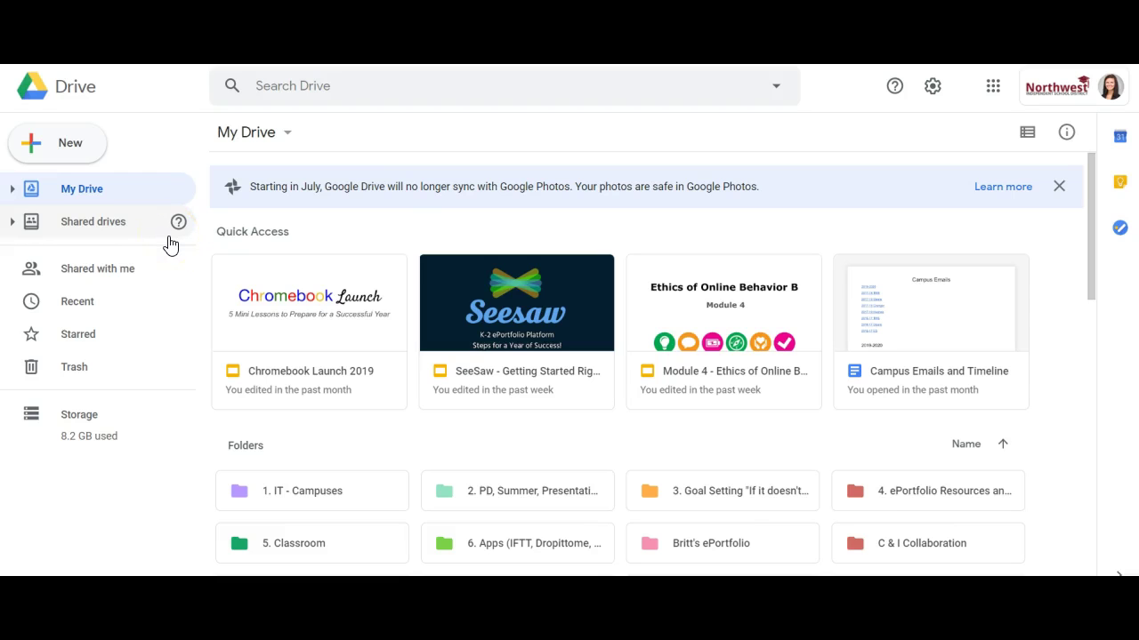
- From Google Drive, create a presentation named Today's Slides with the title "Title" and subtitle "Butterflies" on its first slide
left_click(67, 145)
mouse_move(35, 329)
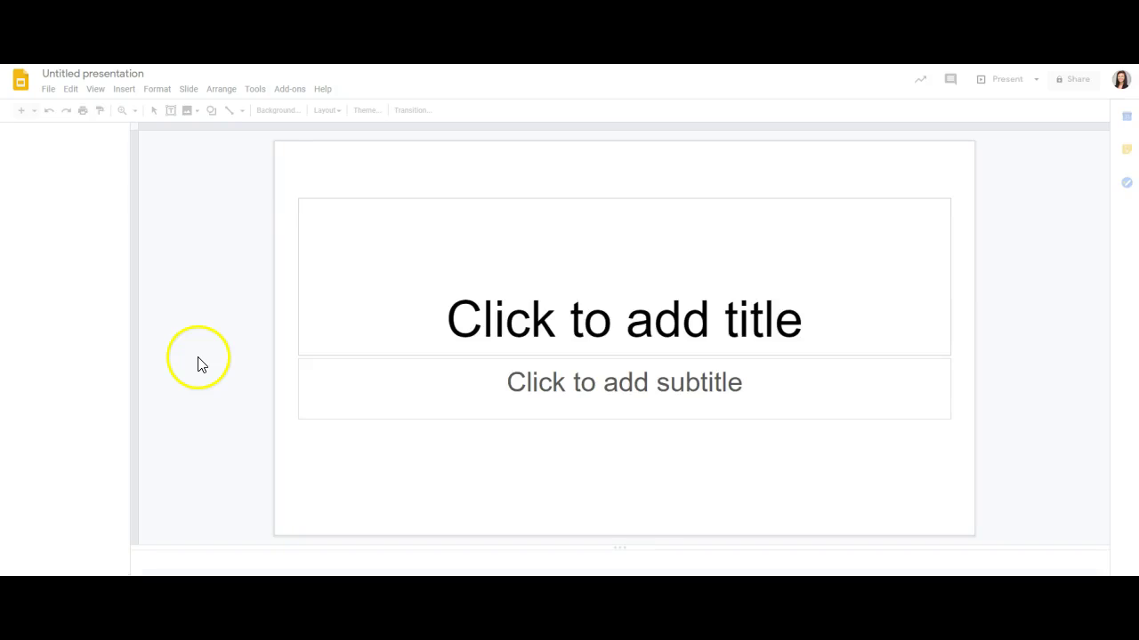
left_click(78, 74)
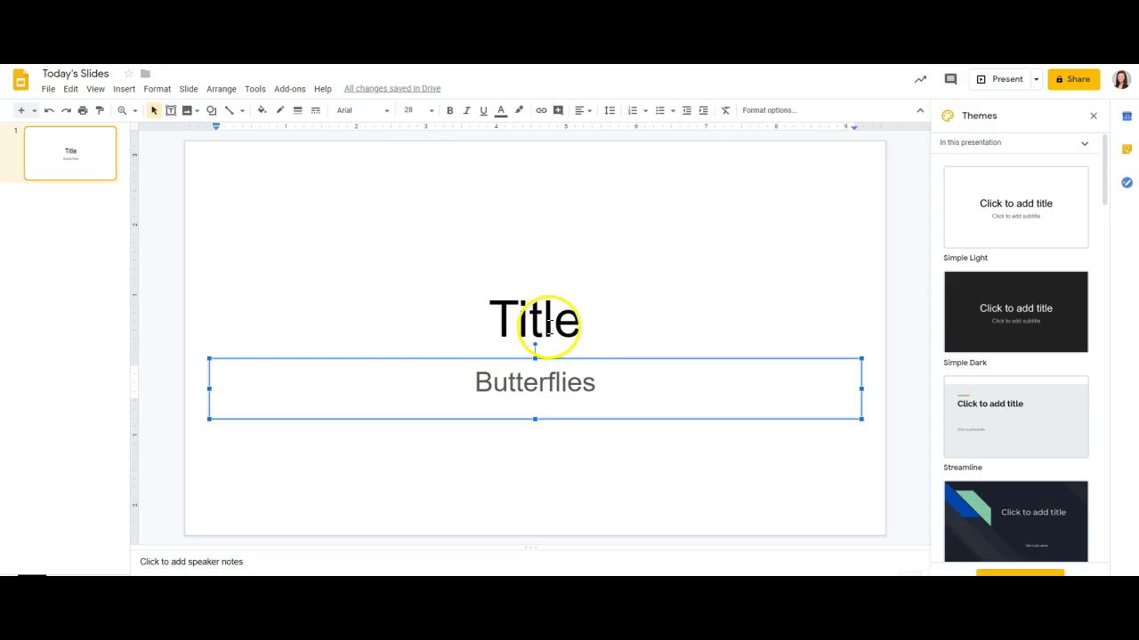
left_click(547, 325)
left_click(527, 384)
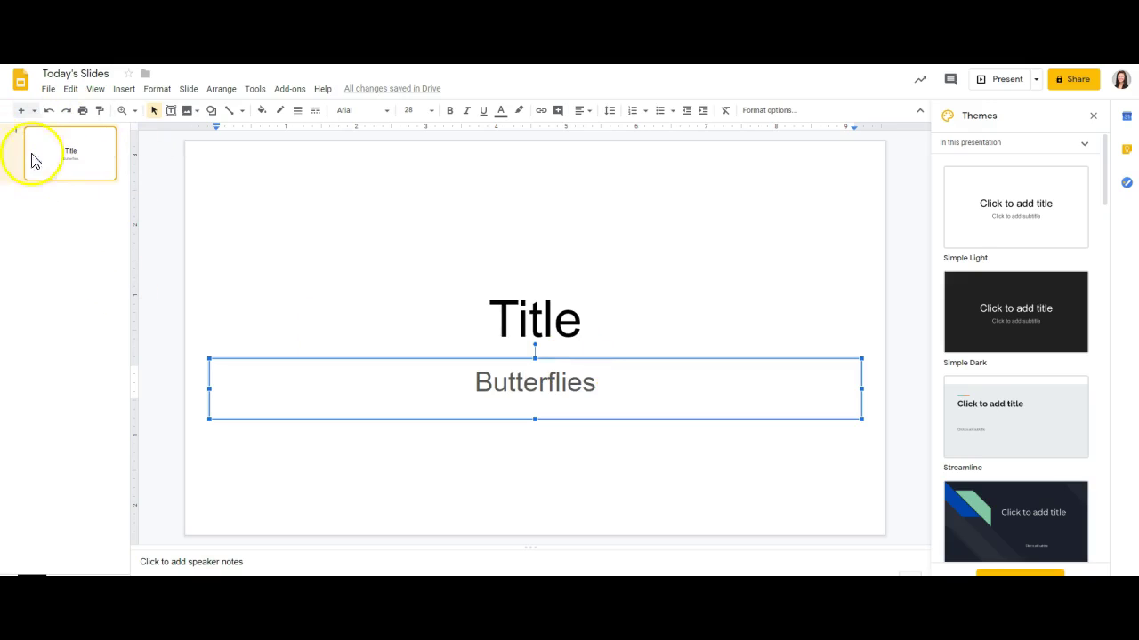
- Add a second slide with the default layout and a third with the Title and two columns layout
left_click(20, 111)
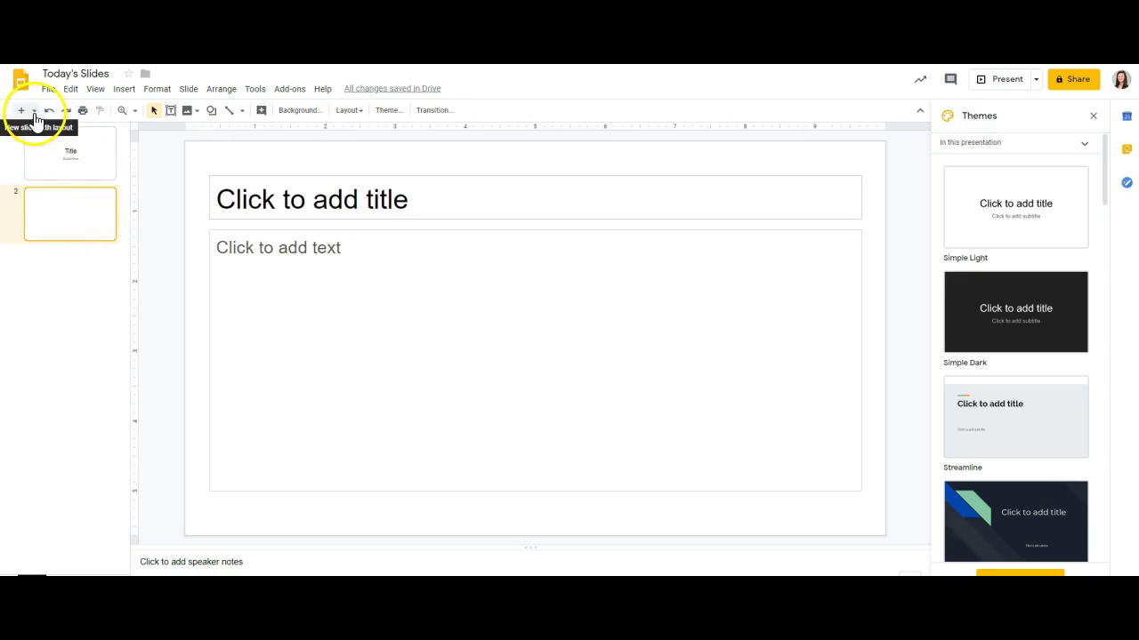
left_click(34, 111)
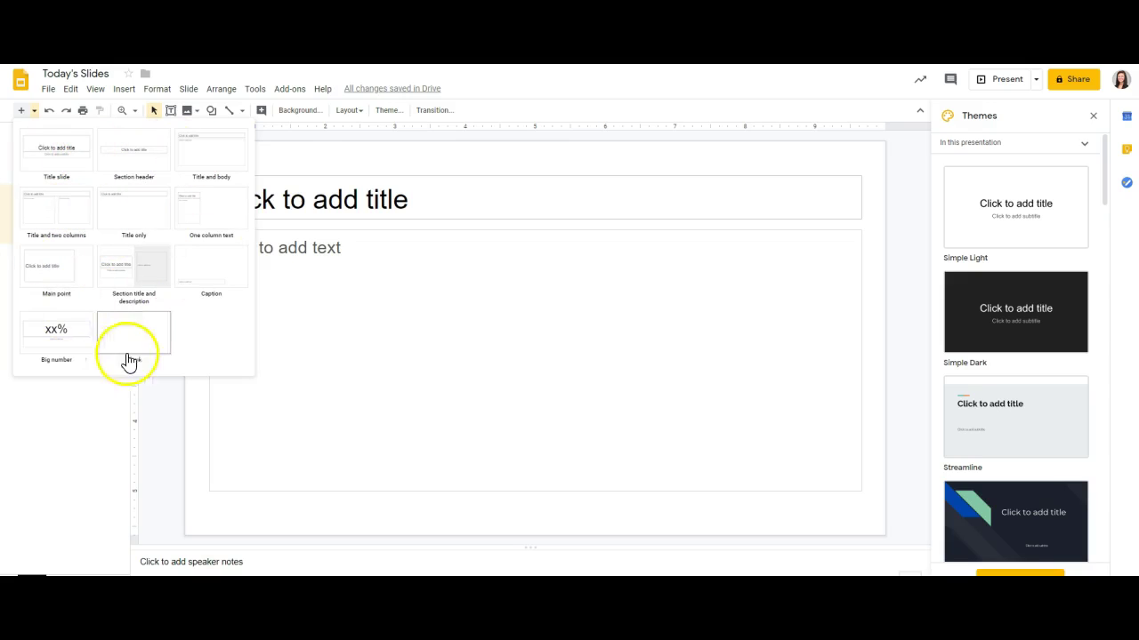
left_click(45, 217)
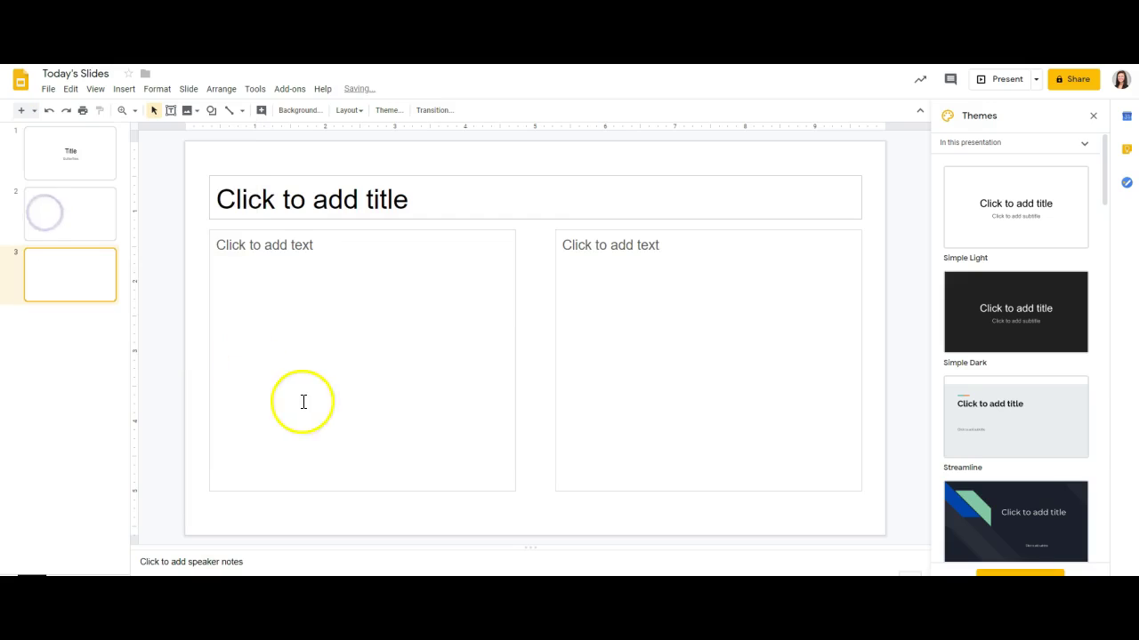
- Enter "Title" as the heading of the two-column slide
left_click(318, 303)
left_click(638, 308)
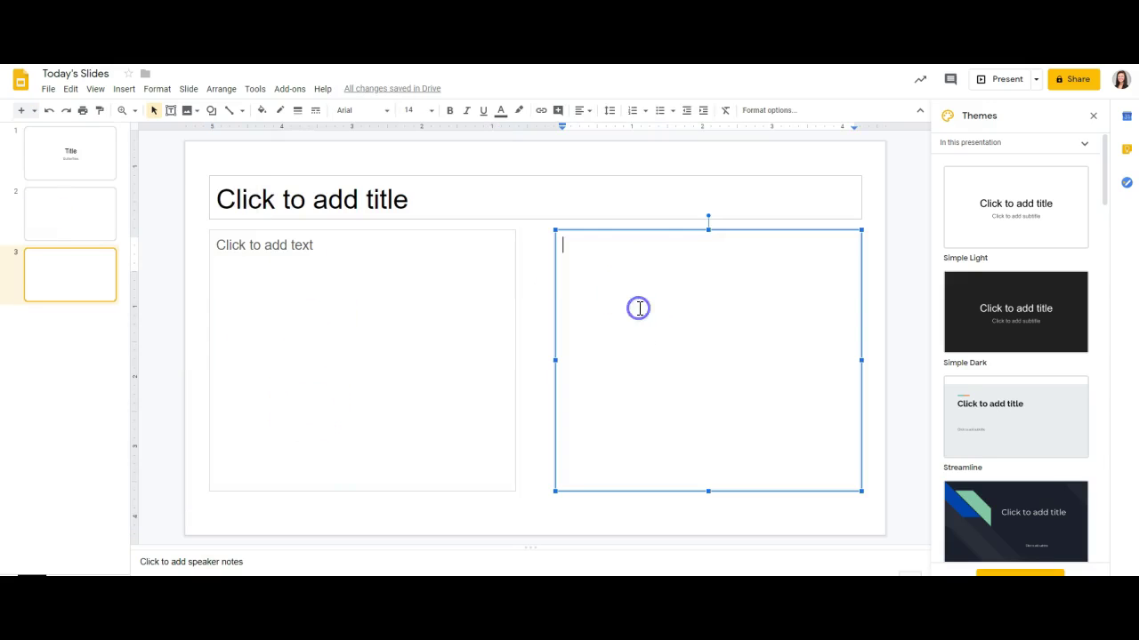
left_click(387, 199)
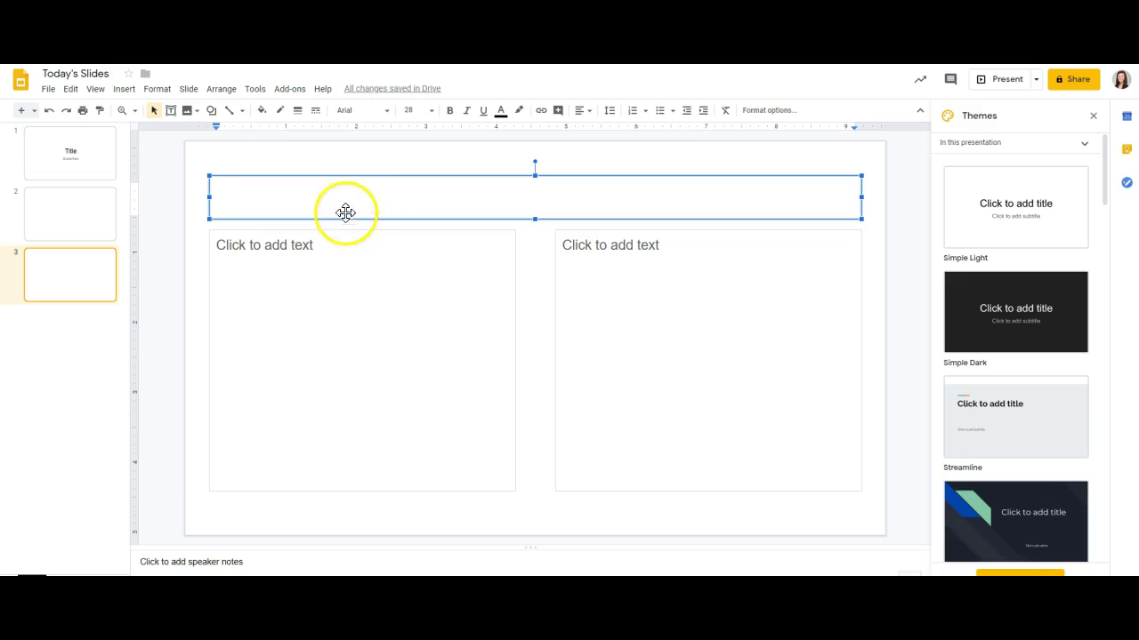
type("Title")
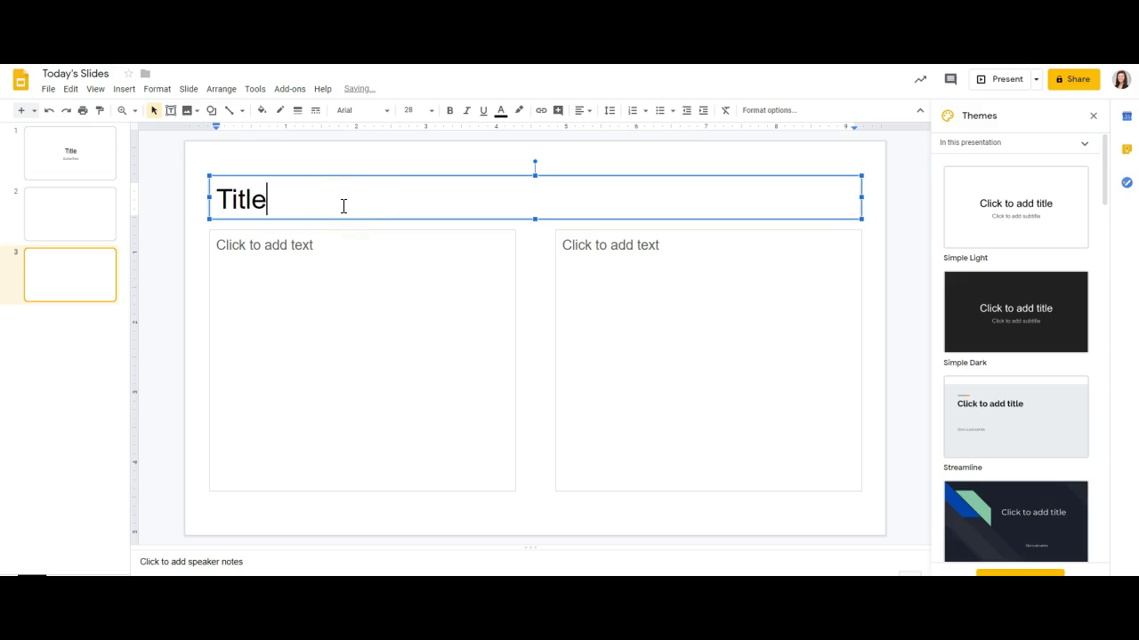
- Move the left column's text box slightly upward, nudging it ten steps right and ten steps back left
left_click(327, 244)
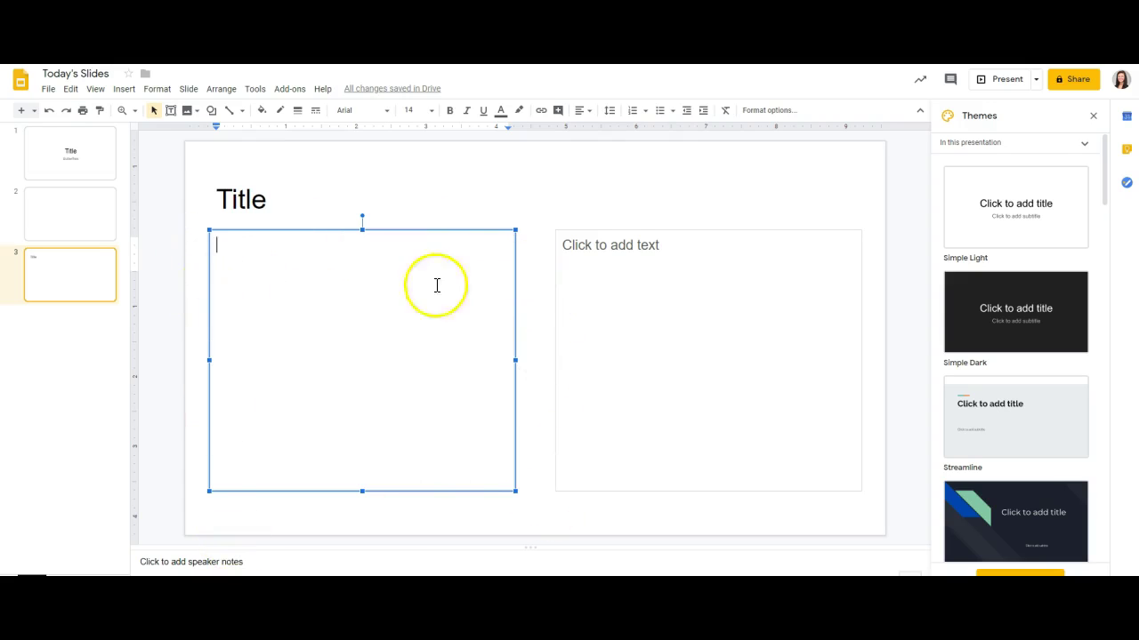
left_click_drag(458, 228, 580, 221)
left_click_drag(435, 227, 455, 224)
key("Right")
key("Right")
key("Right")
key("Right")
key("Right")
key("Right")
key("Right")
key("Right")
key("Right")
key("Right")
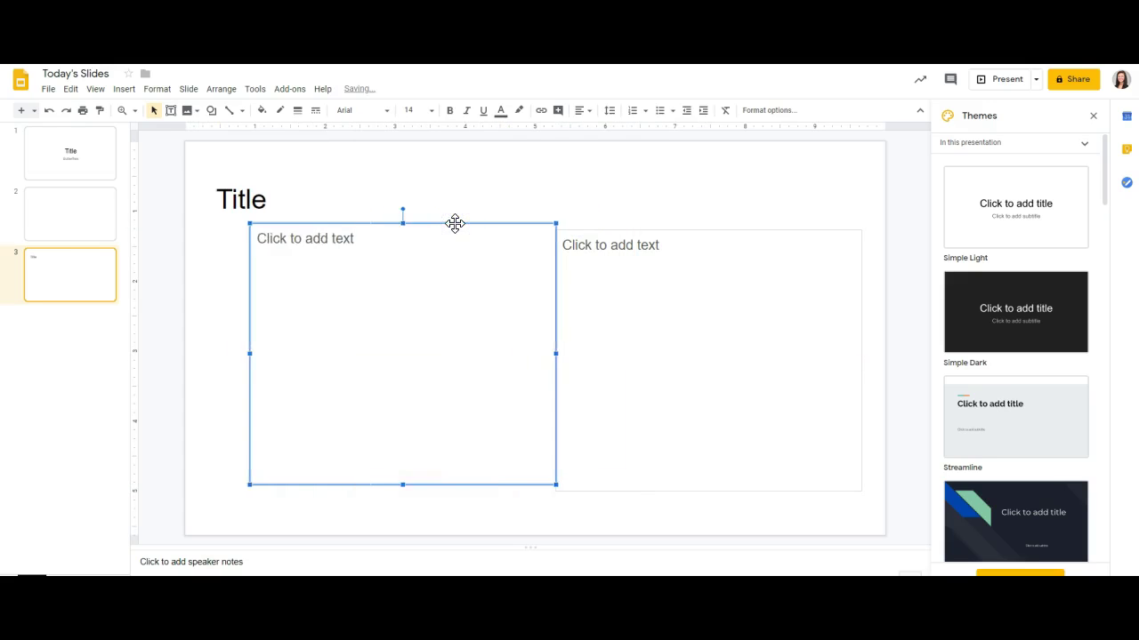
key("Left")
key("Left")
key("Left")
key("Left")
key("Left")
key("Left")
key("Left")
key("Left")
key("Left")
key("Left")
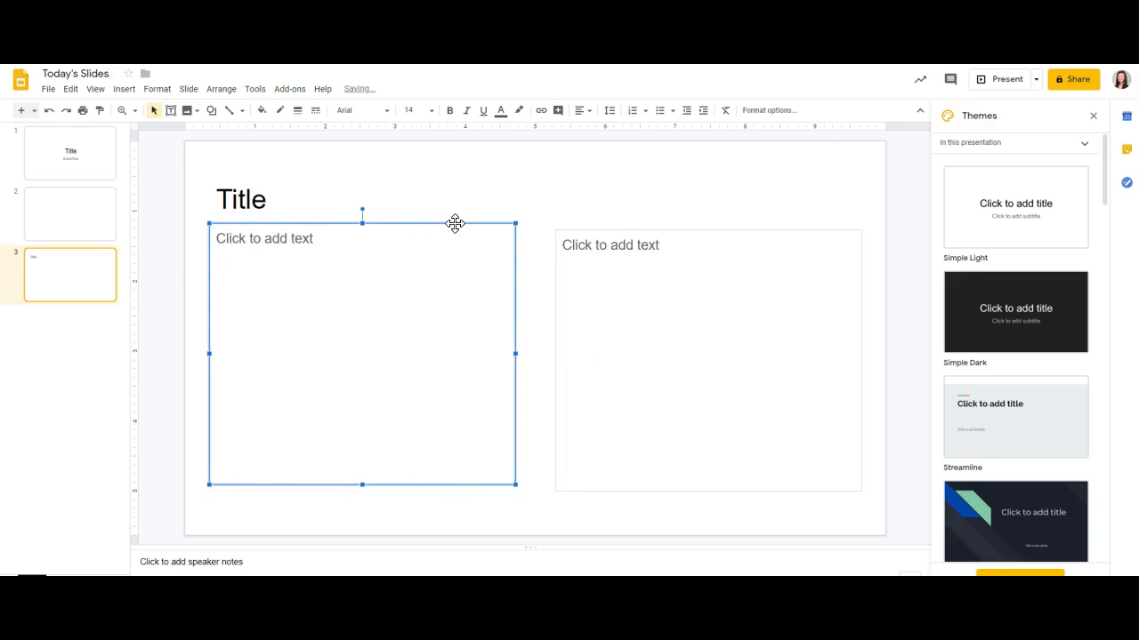
- Resize the left text box into a low, wide strip along the slide's bottom and shorten the right text box to end above it
left_click_drag(483, 222, 867, 467)
left_click(724, 354)
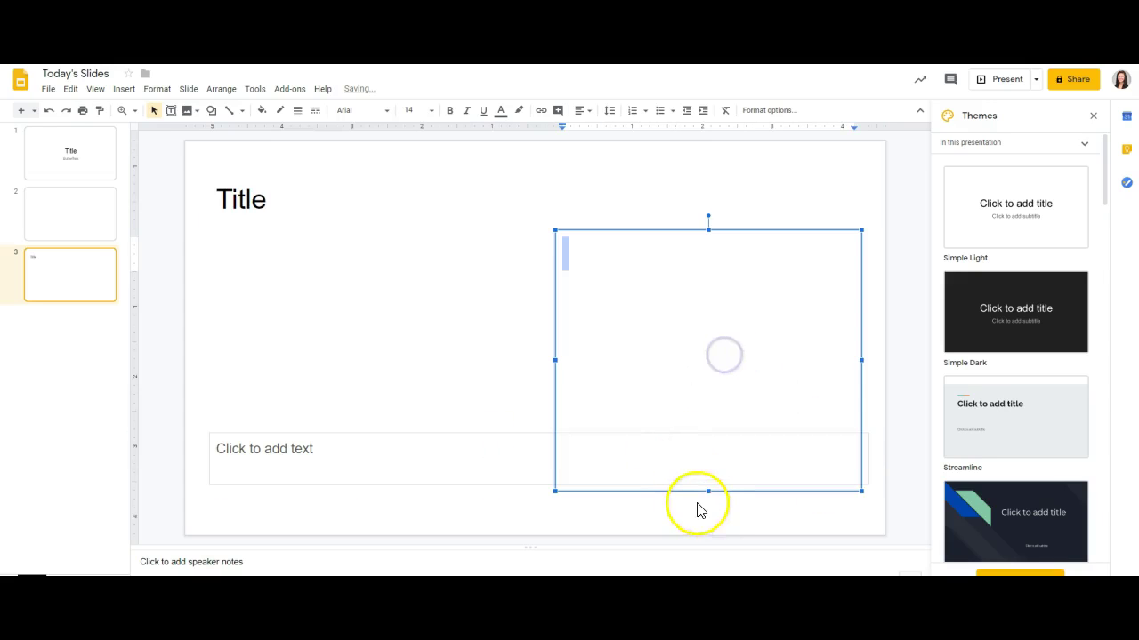
left_click_drag(708, 490, 707, 415)
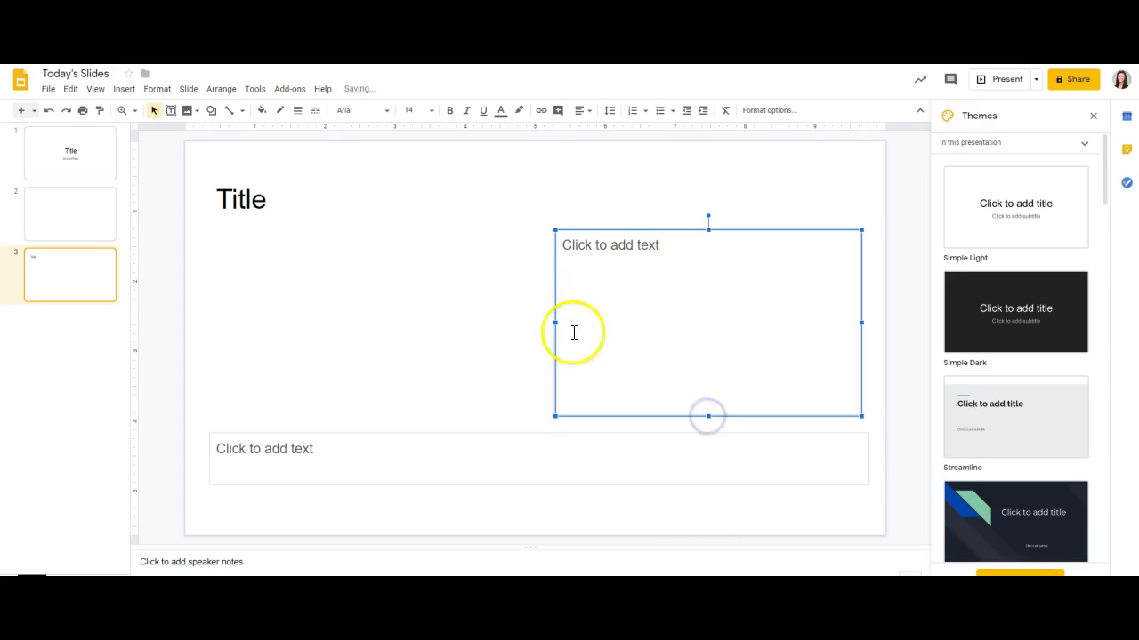
left_click_drag(554, 326, 555, 326)
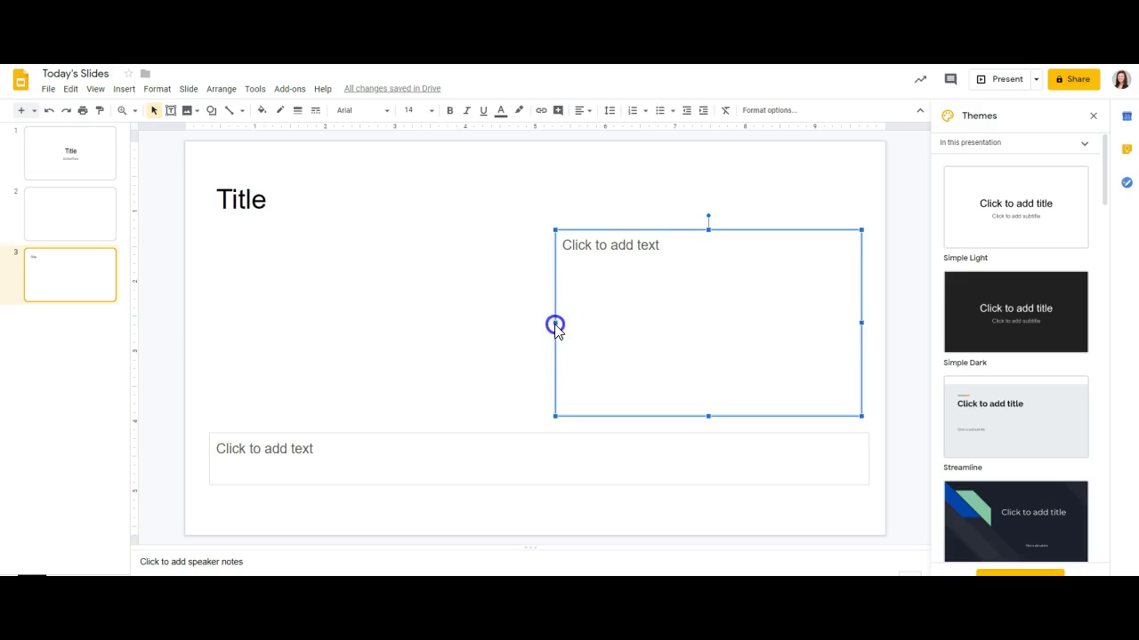
- Enter "Title" in the wide text box at the slide's bottom and format it in Special Elite at size 30
left_click(277, 460)
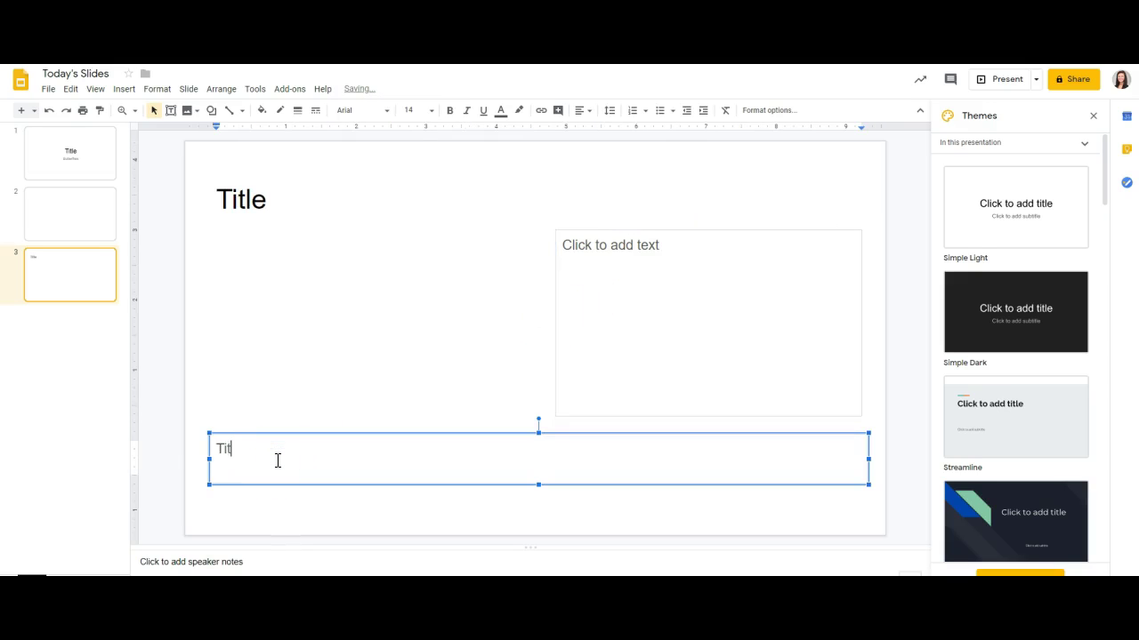
type("Title")
left_click_drag(272, 454, 190, 460)
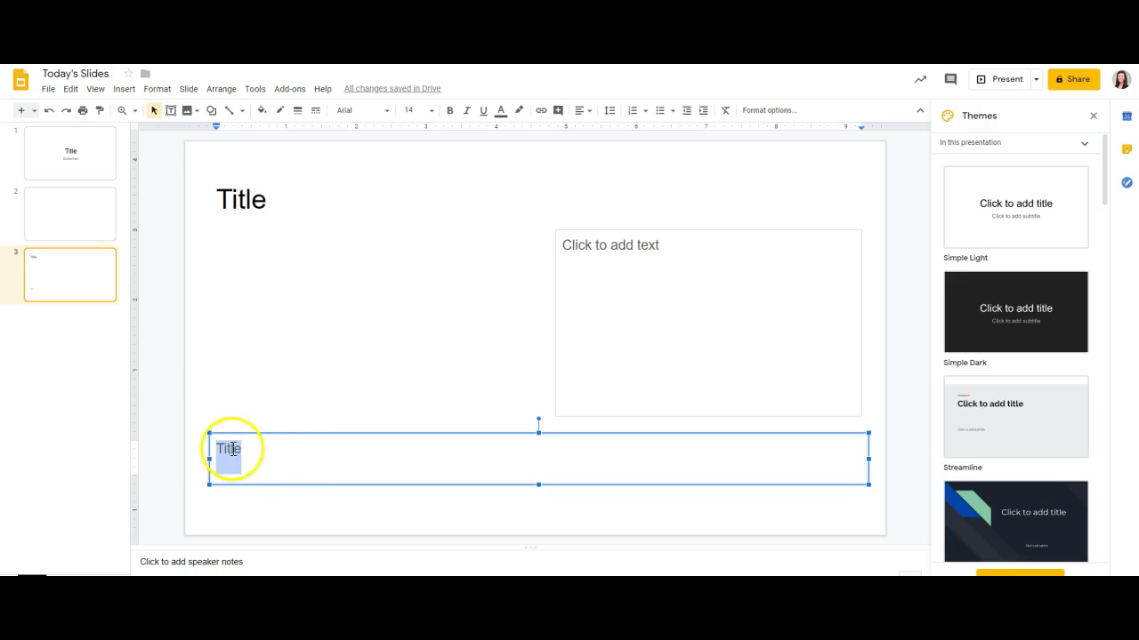
left_click(358, 112)
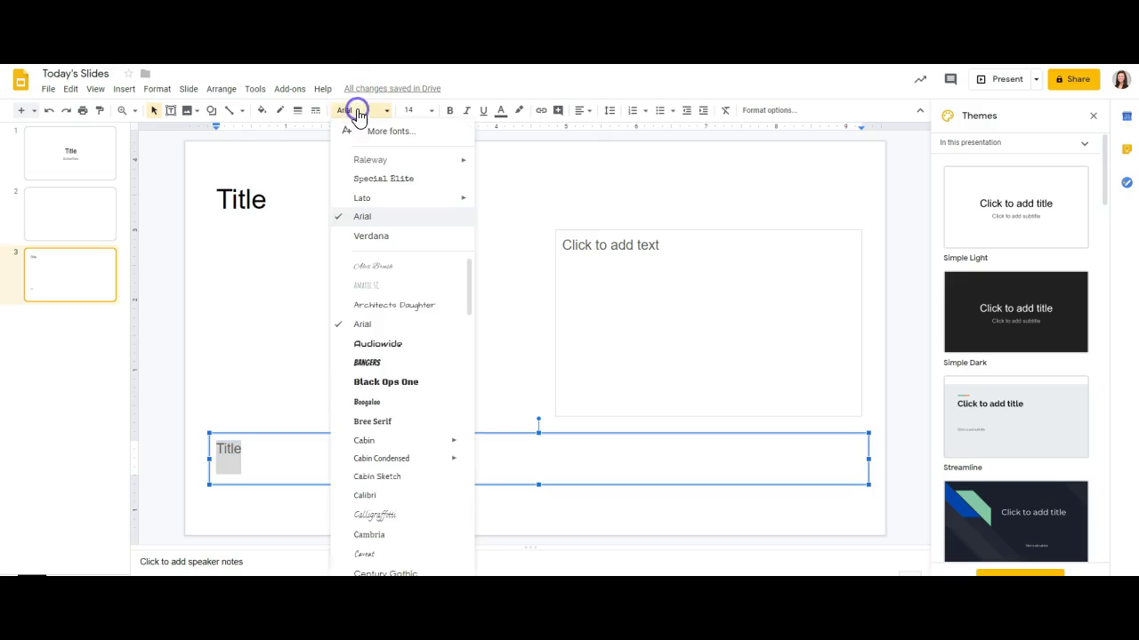
left_click(396, 177)
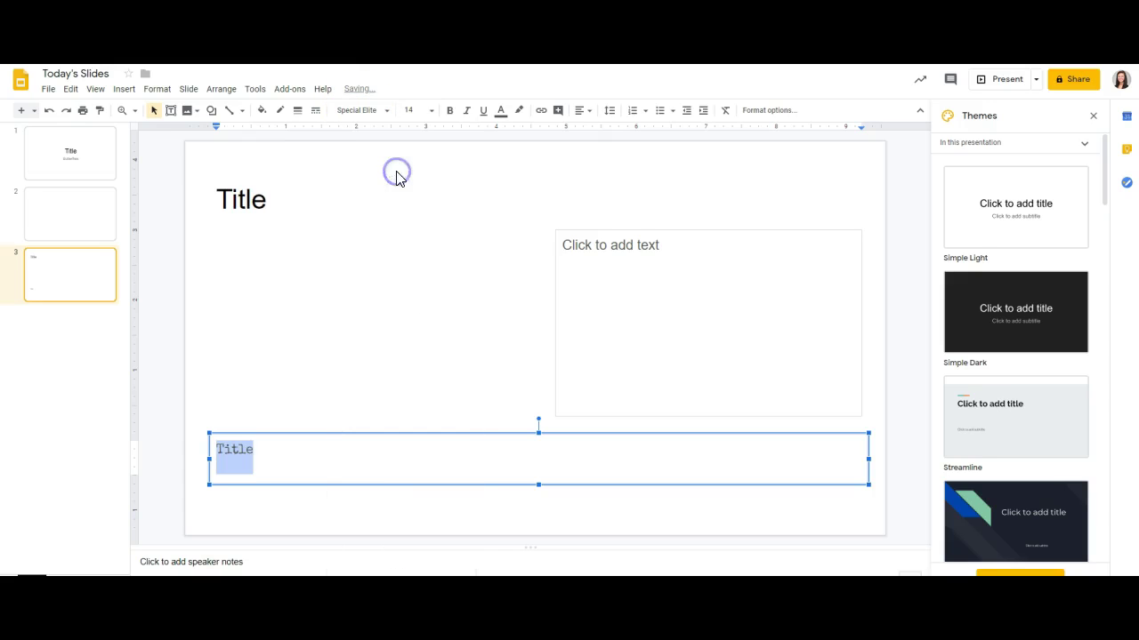
left_click(420, 110)
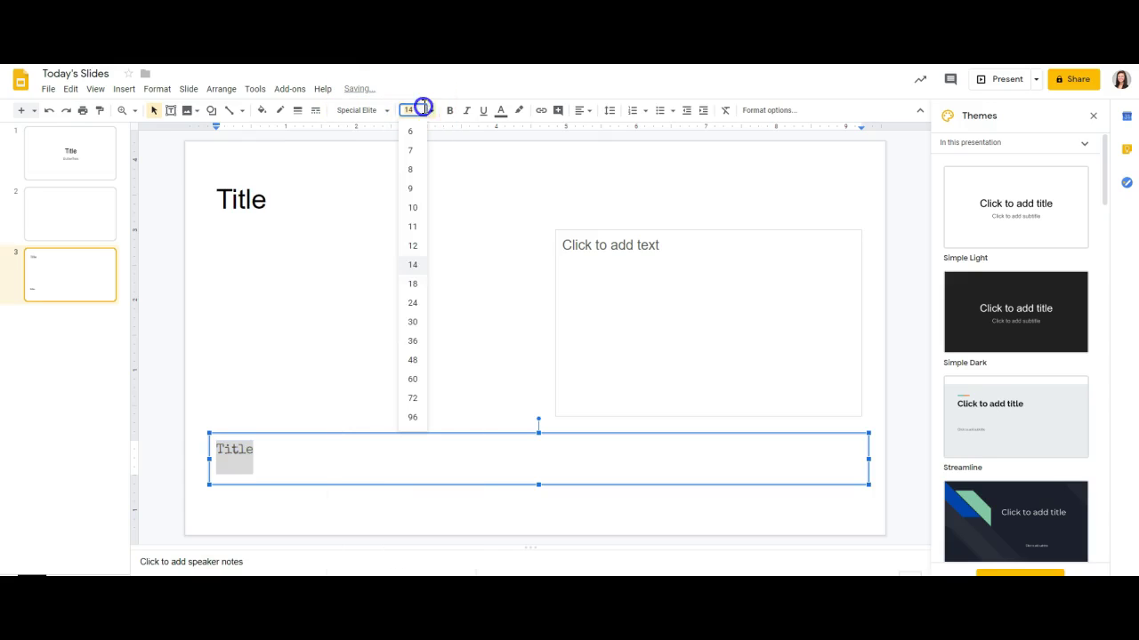
left_click(414, 326)
left_click(380, 469)
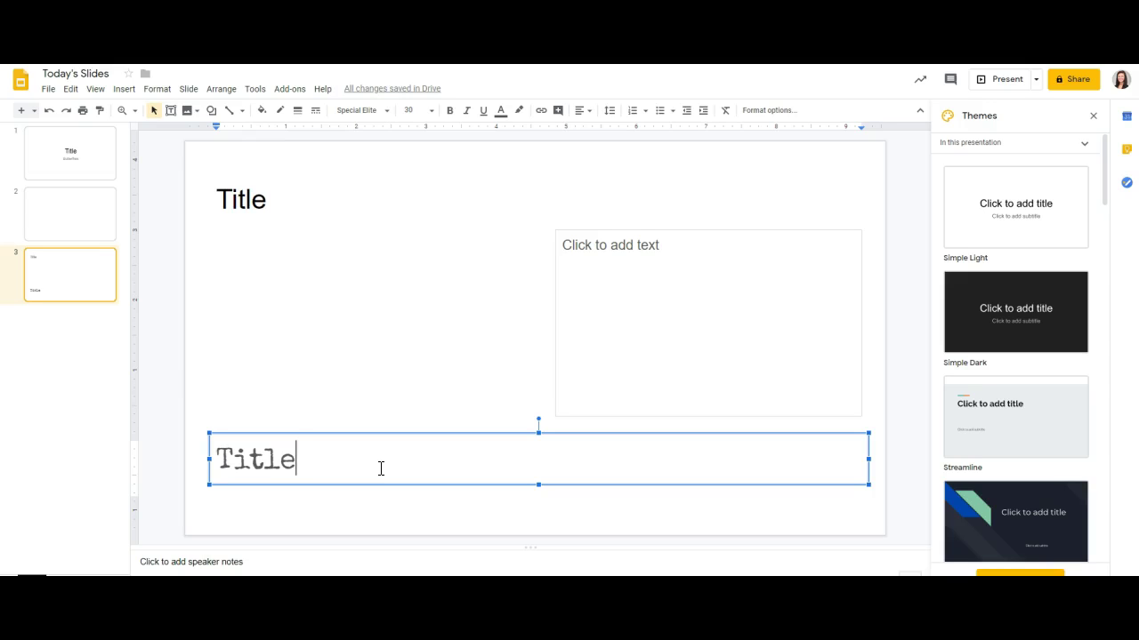
- Move the empty right text box to the slide's left side, between the heading and the bottom text
left_click_drag(651, 283, 299, 283)
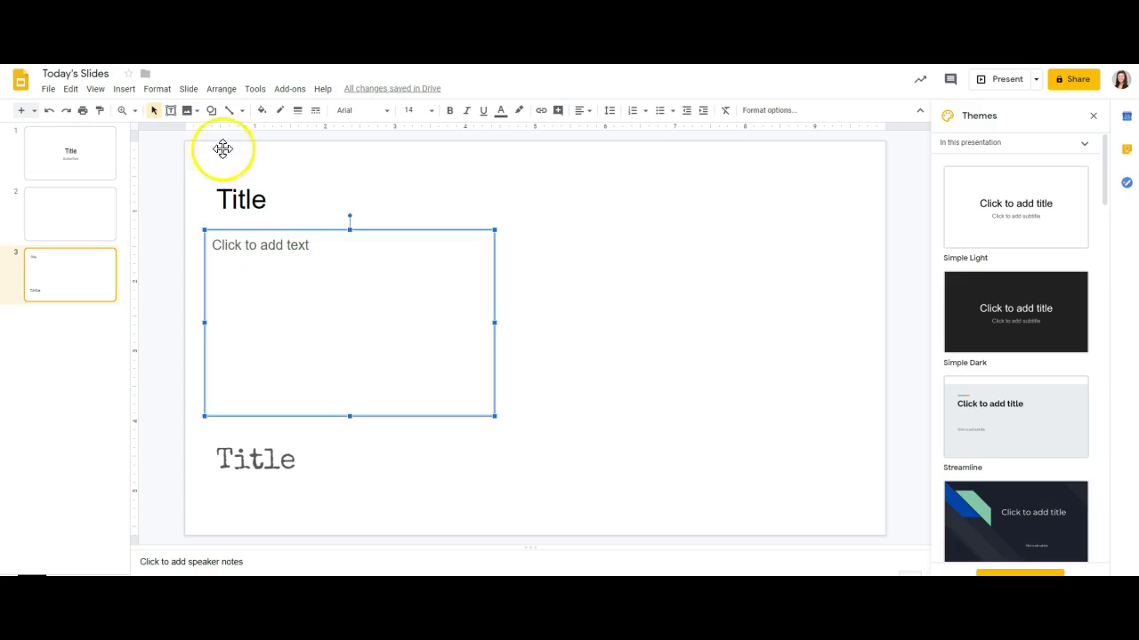
- Search the web for "butterfly" images to insert into the third slide
left_click(127, 91)
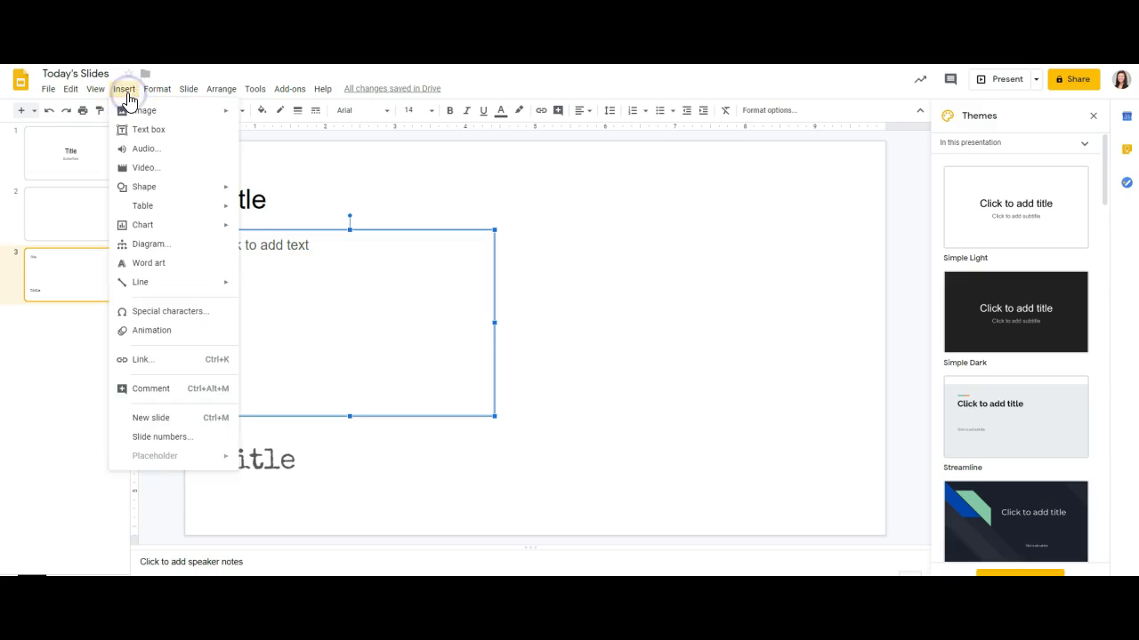
mouse_move(143, 112)
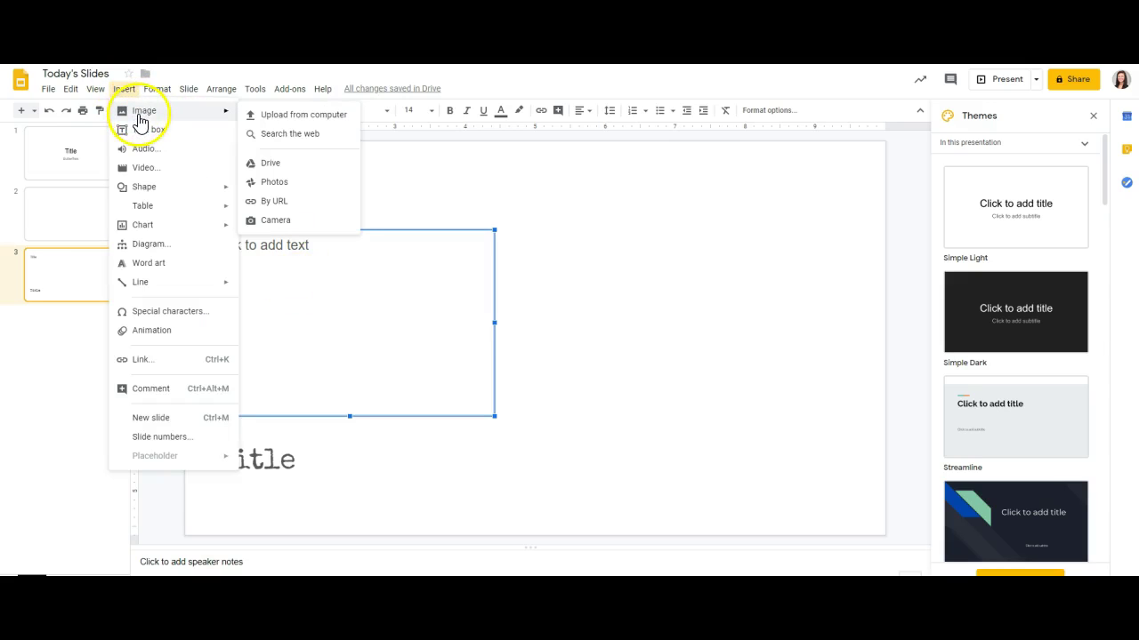
left_click(286, 136)
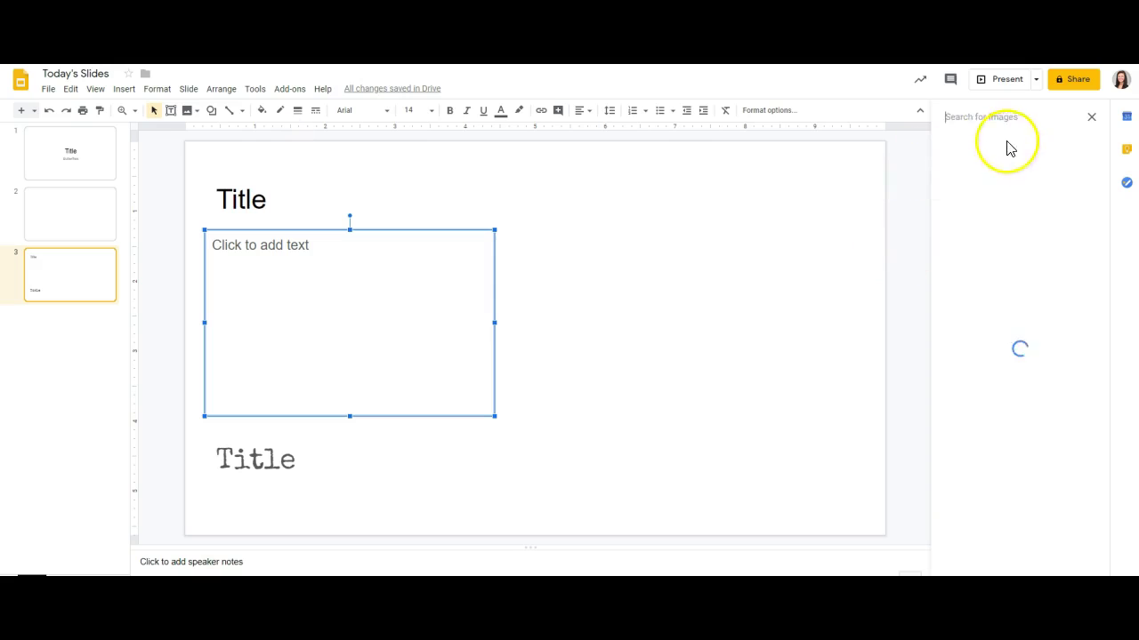
type("butterfl")
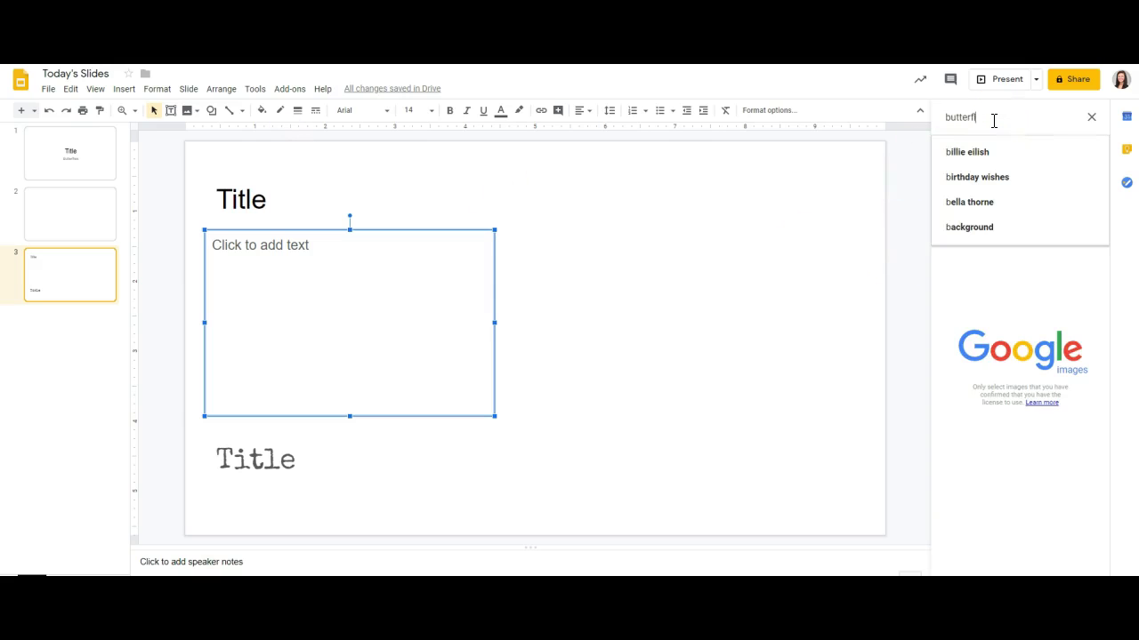
type("y")
key("Return")
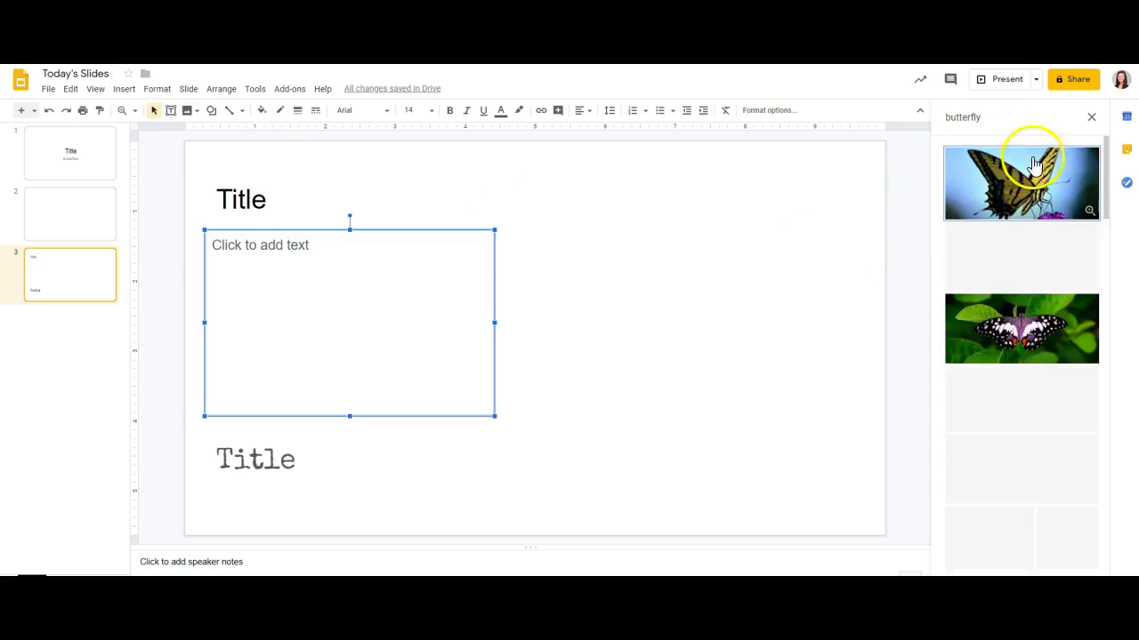
- Insert the blue butterfly picture on a white background from the image results into the third slide
scroll(1026, 432, "down", 2)
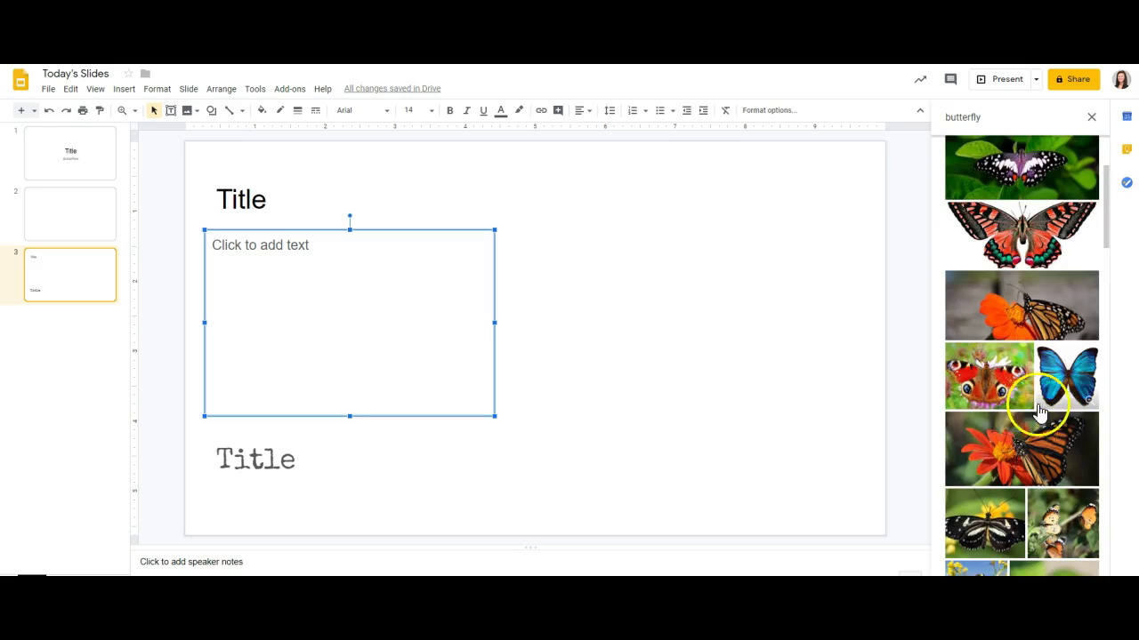
left_click(1042, 400)
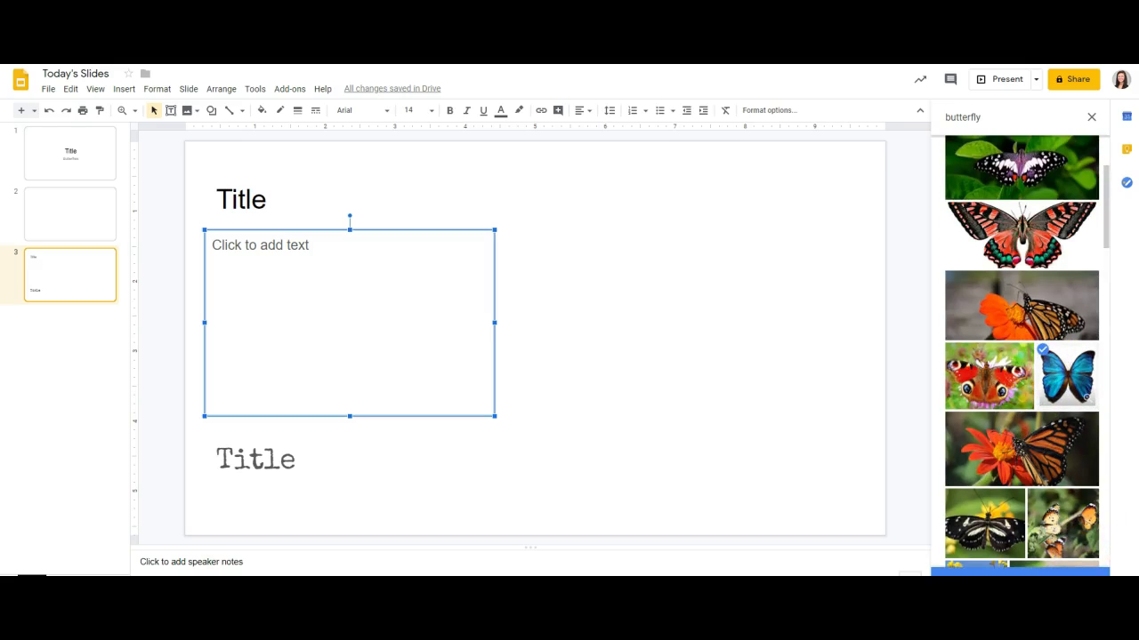
left_click(1020, 572)
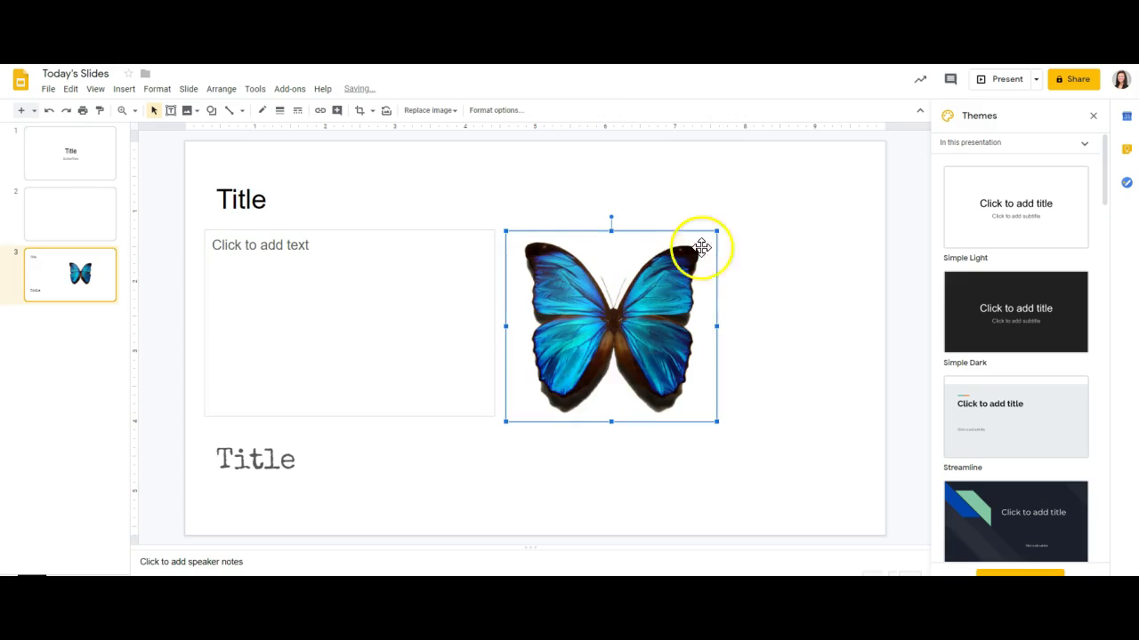
- Shrink the butterfly image to about two thirds of its size and move it to the slide's upper-right corner
left_click_drag(716, 230, 651, 291)
mouse_move(606, 348)
left_mouse_down()
mouse_move(799, 343)
mouse_move(803, 218)
mouse_move(827, 220)
left_mouse_up()
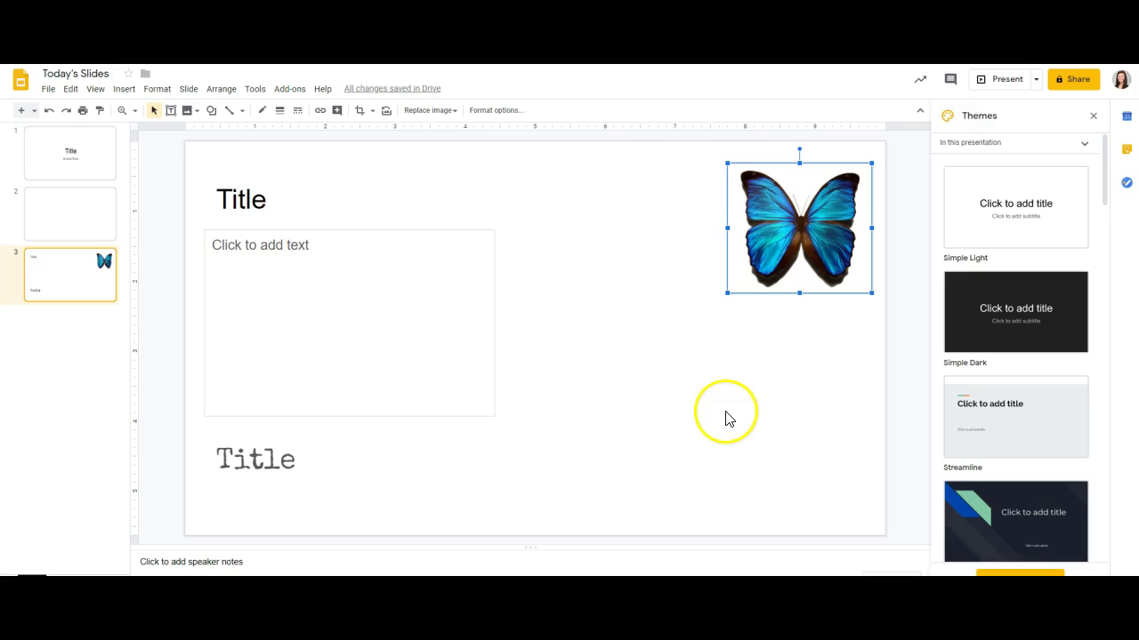
left_click(892, 415)
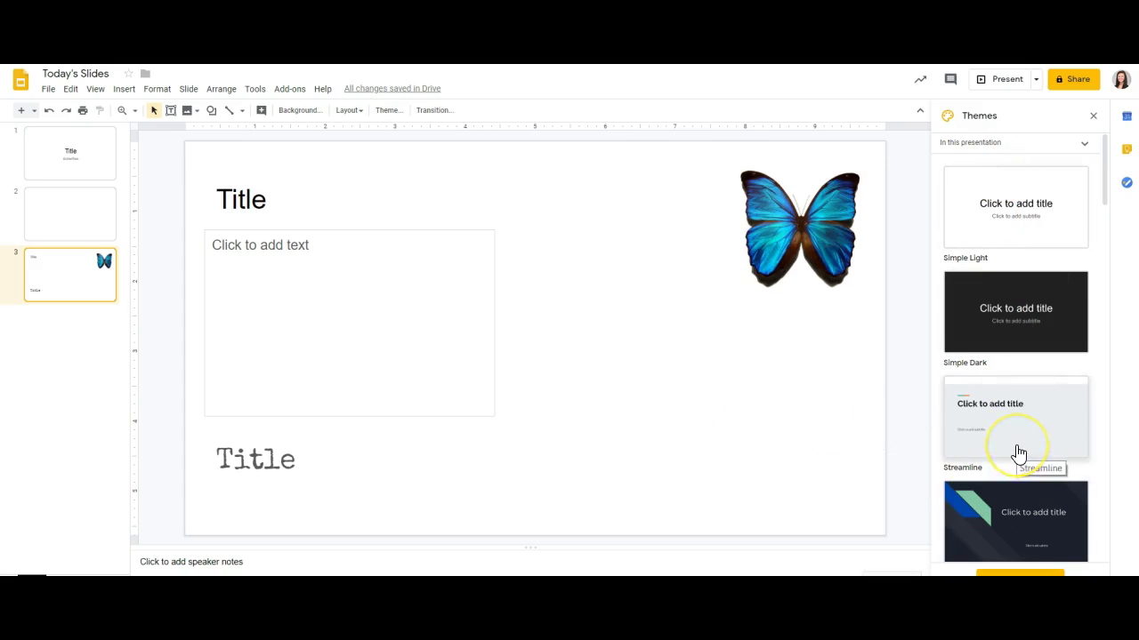
- Apply the Modern Writer theme to the presentation and close the theme choices
scroll(1018, 453, "down", 15)
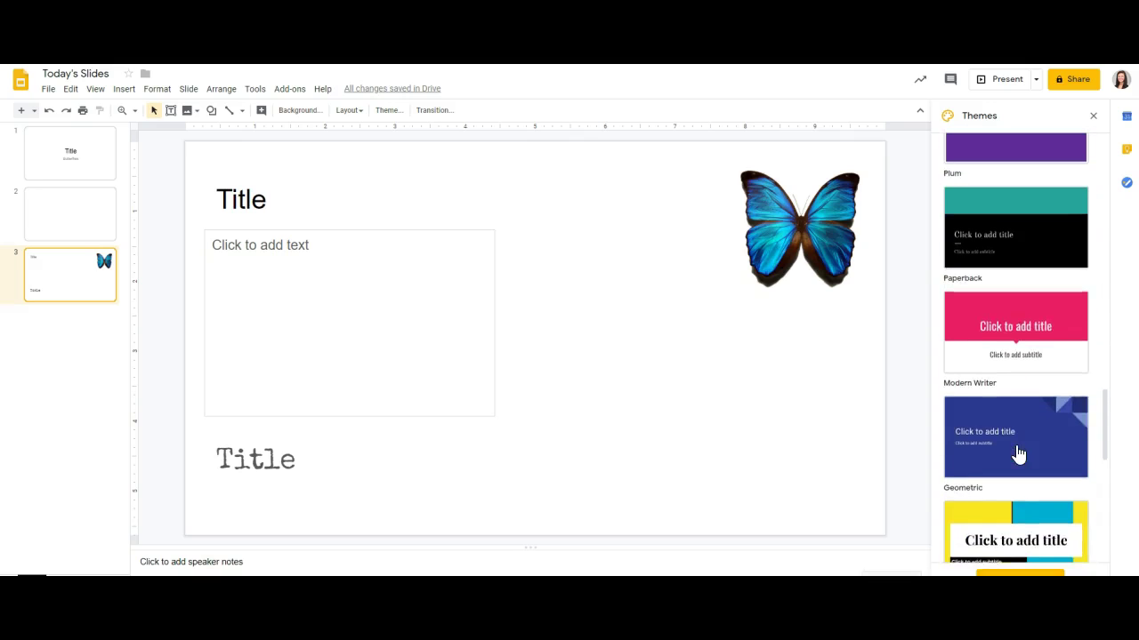
scroll(1018, 454, "down", 3)
left_click(1035, 207)
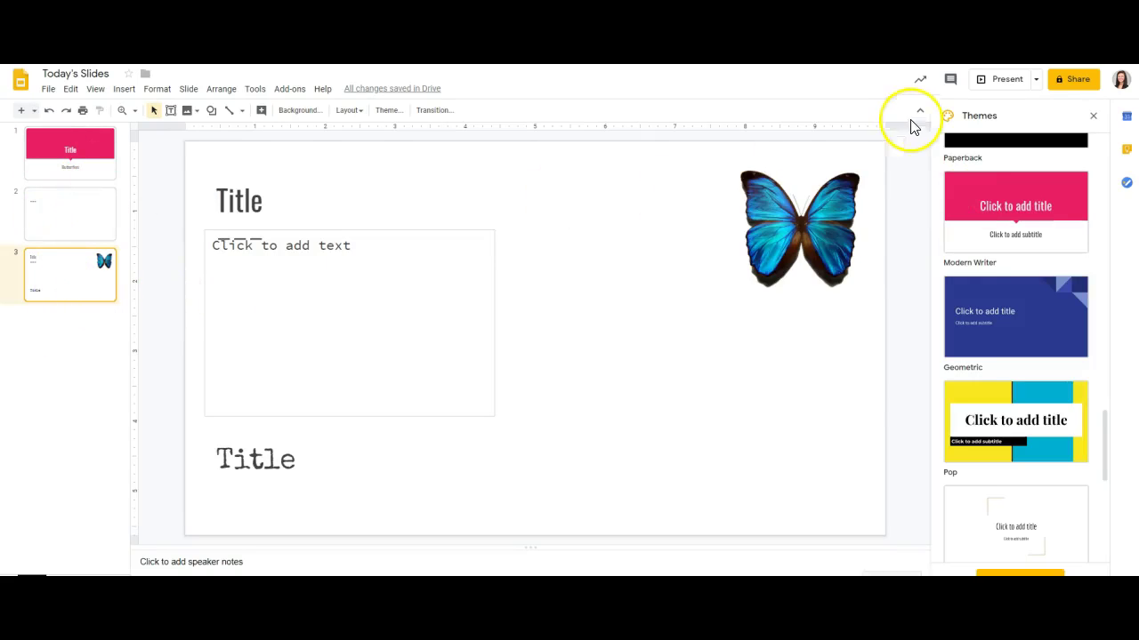
left_click(1093, 116)
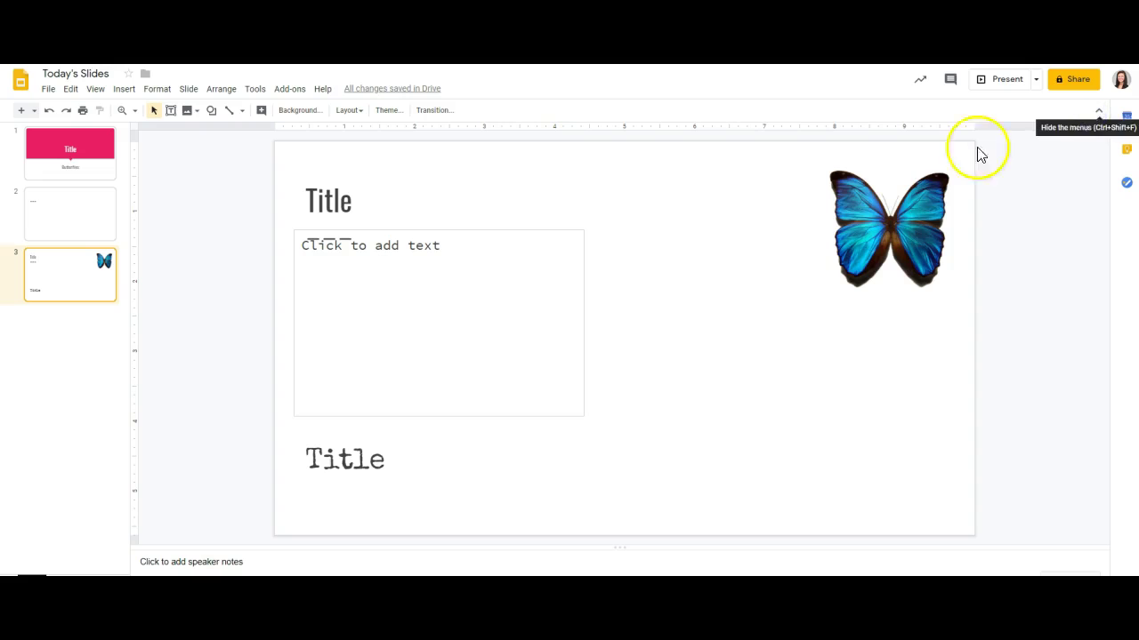
- Reopen the theme choices for the presentation
left_click(157, 89)
mouse_move(189, 90)
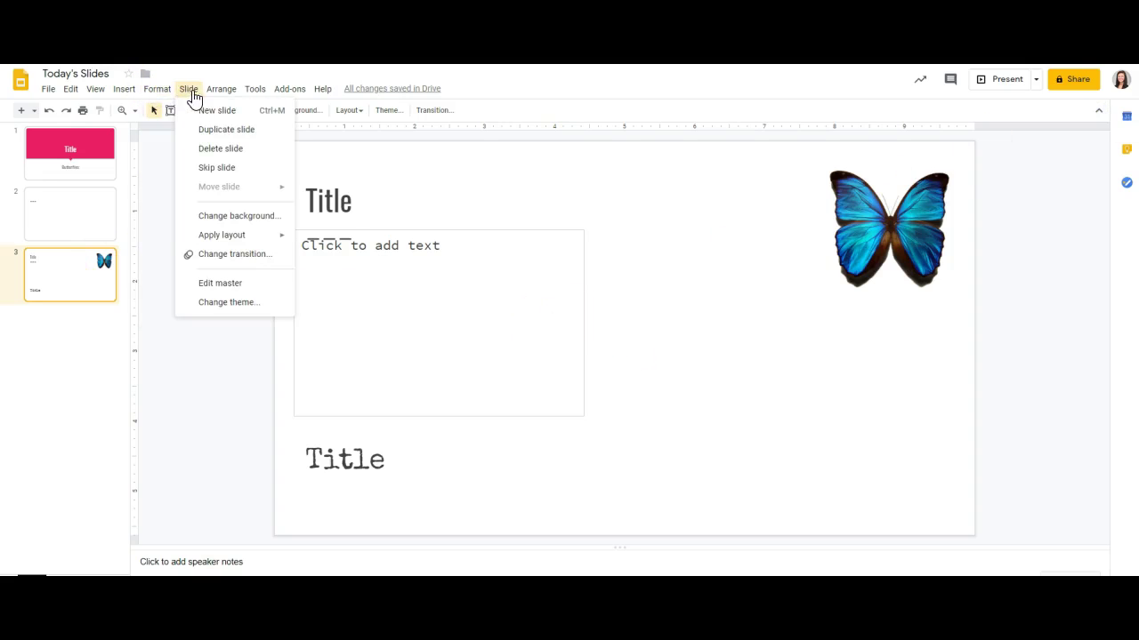
left_click(205, 304)
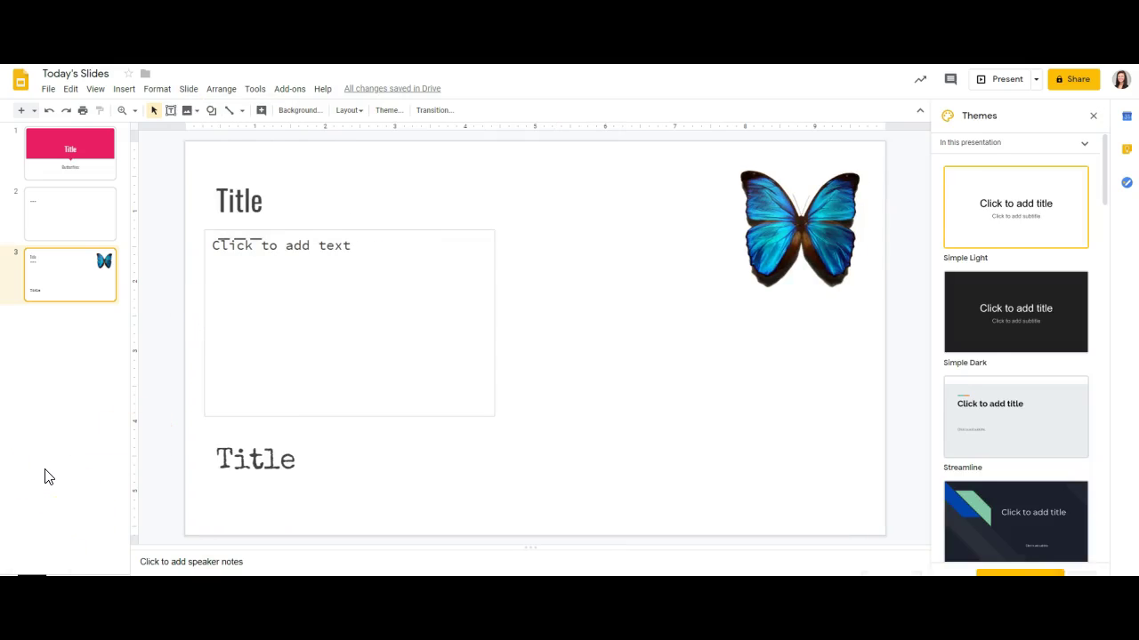
- Delete the third slide, then undo the deletion
left_click(51, 293)
key("Delete")
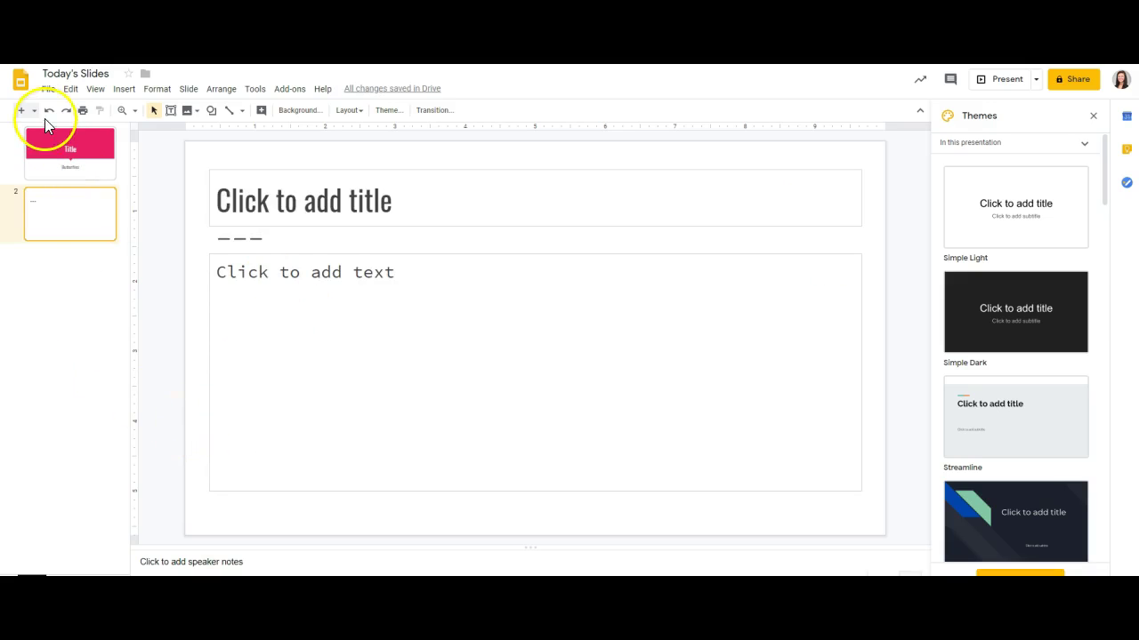
left_click(48, 112)
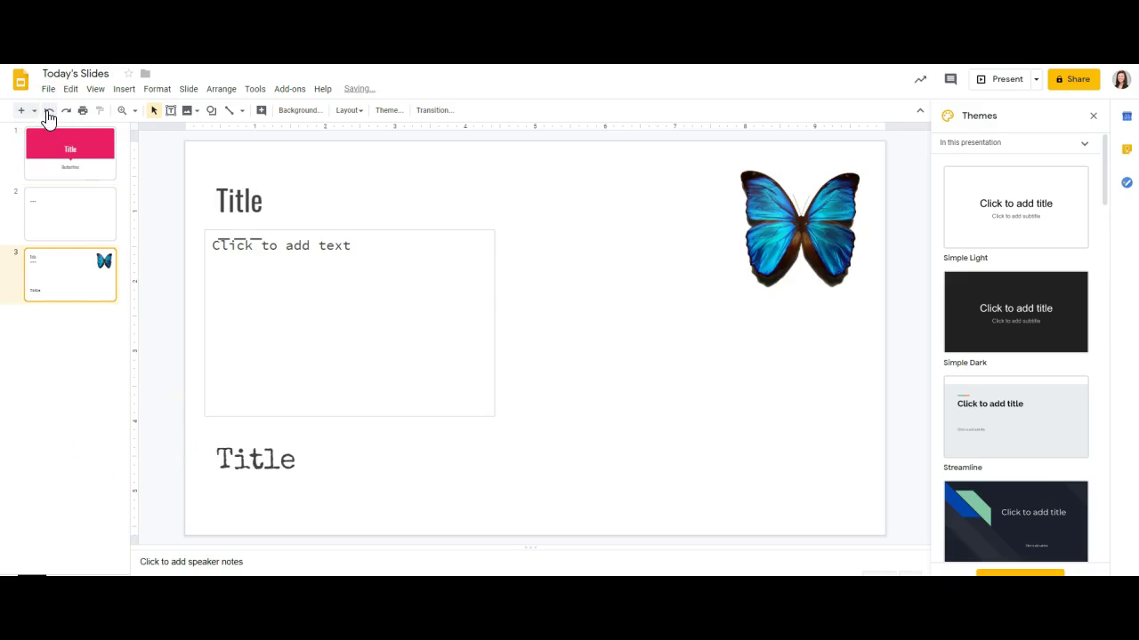
- Delete the empty text box between the heading and the bottom text, then undo that deletion
left_click(354, 230)
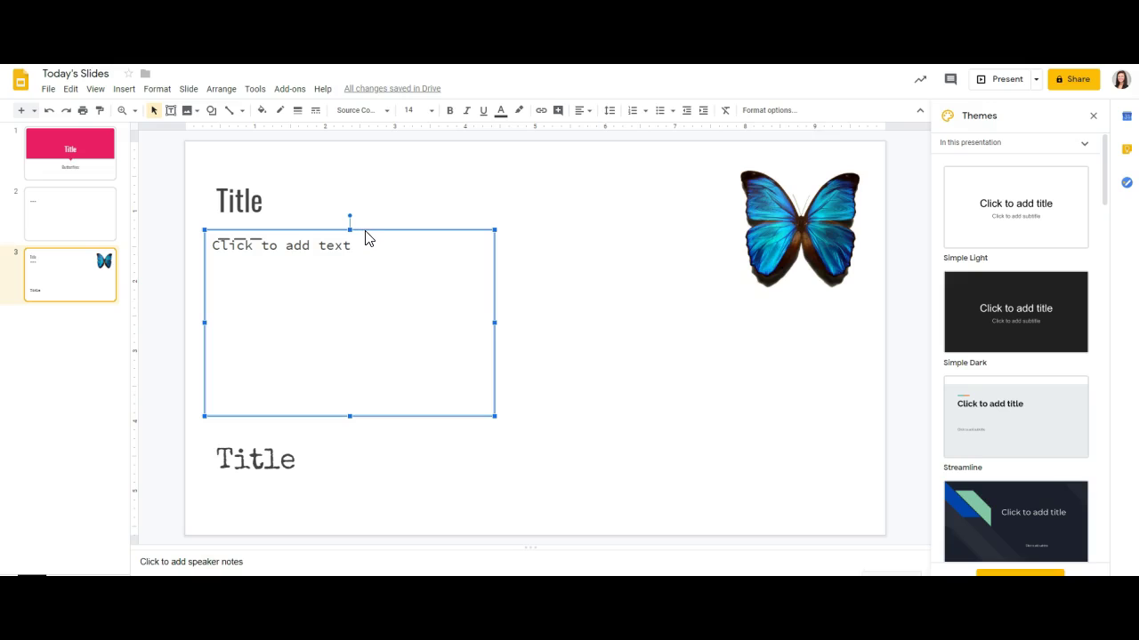
left_click(338, 333)
left_click(49, 111)
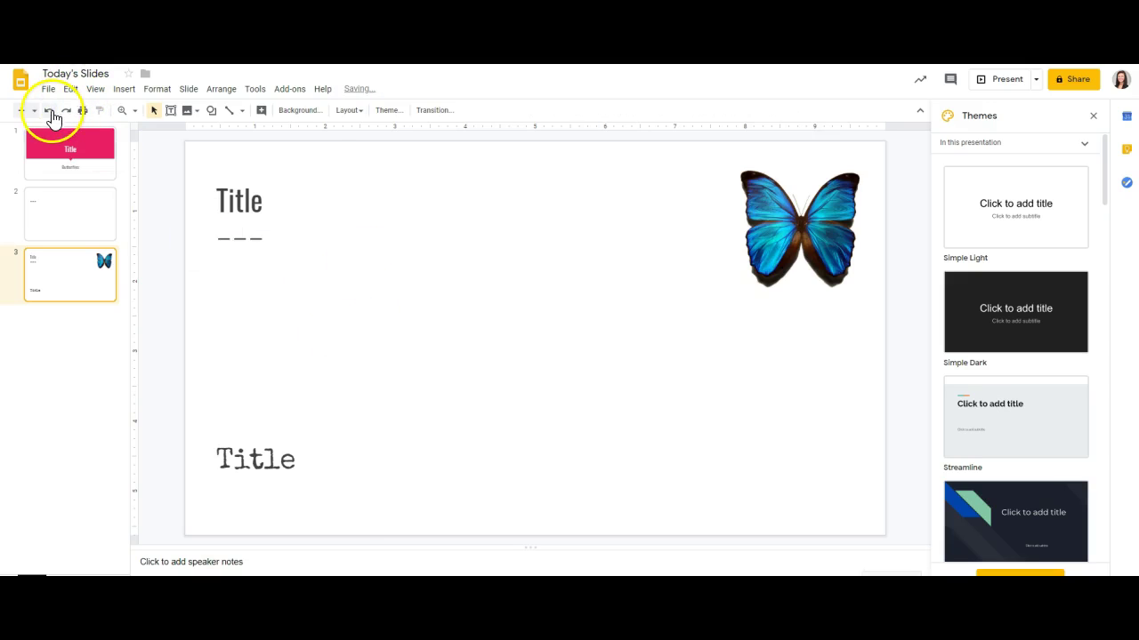
left_click(50, 111)
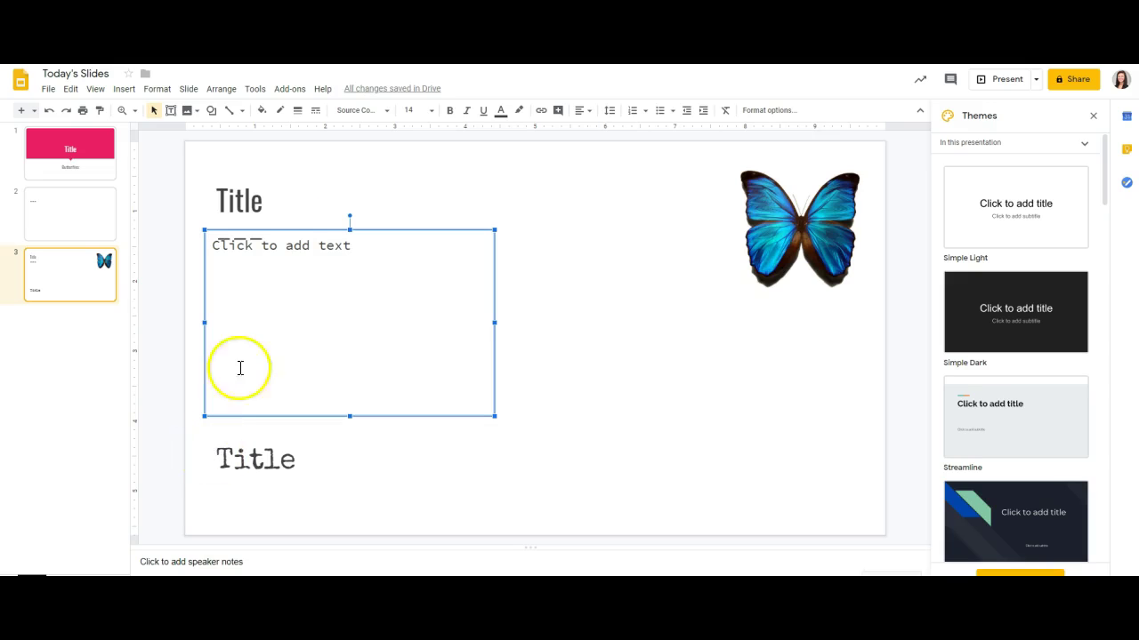
- Move the empty text box slightly down so it starts below the dashes under the heading
left_click_drag(295, 226, 293, 247)
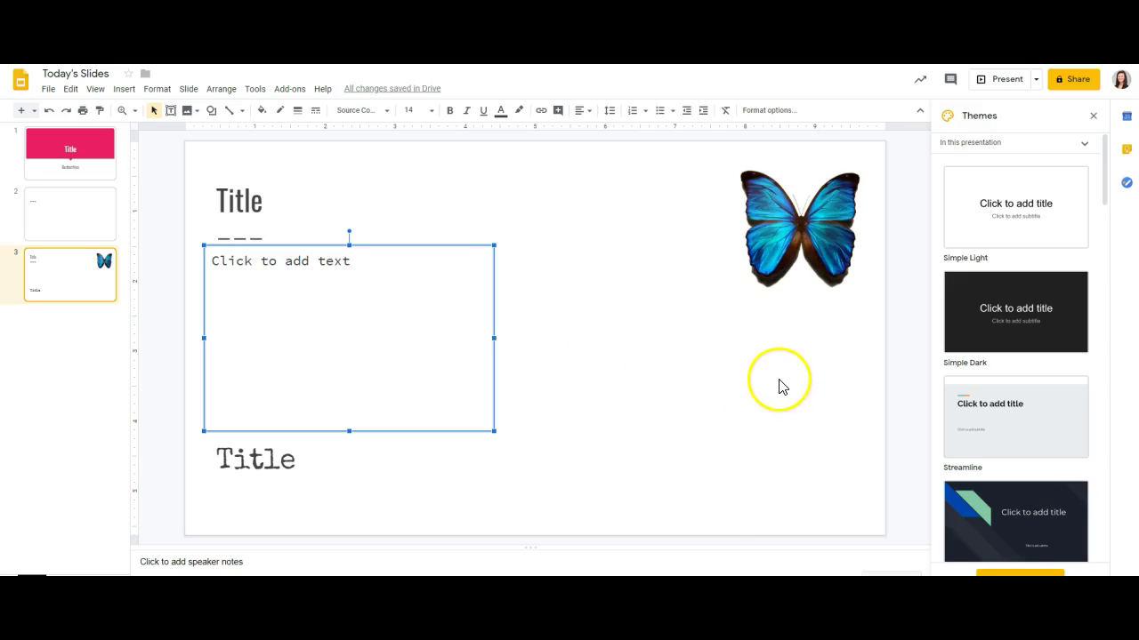
- Turn on link sharing for the presentation, copy its shareable link and close the sharing dialog
left_click(1070, 82)
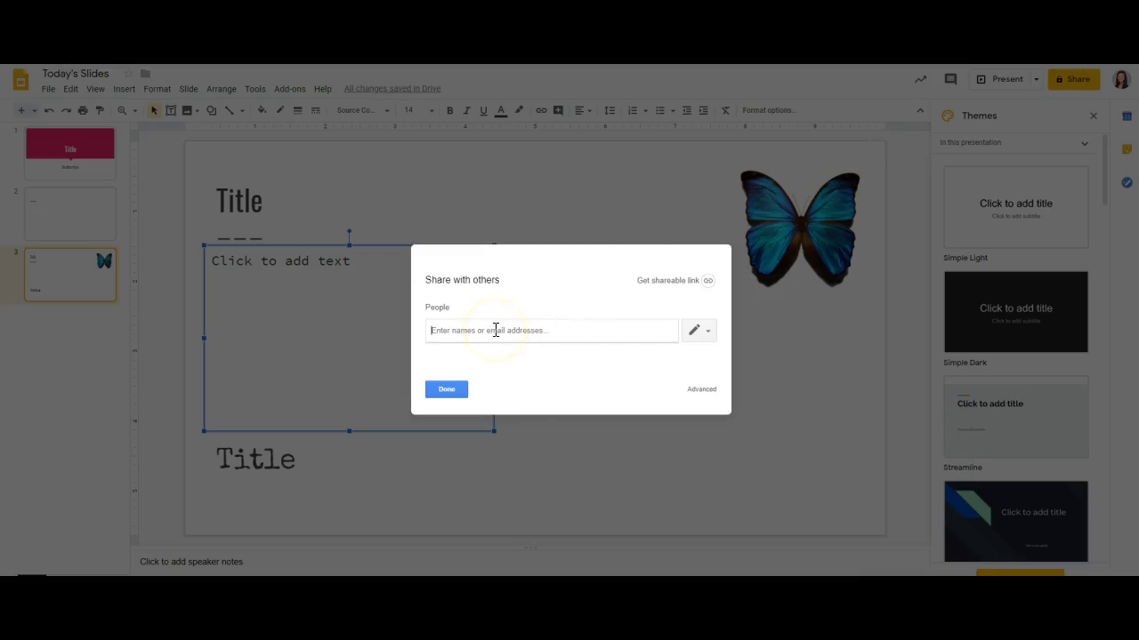
left_click(673, 283)
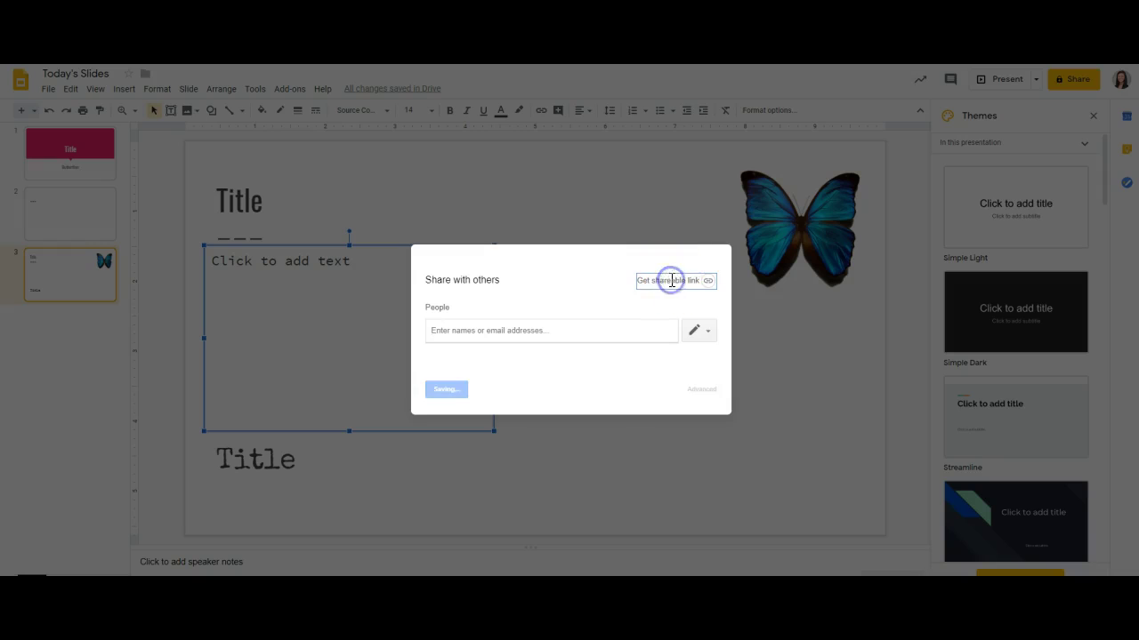
left_click(446, 475)
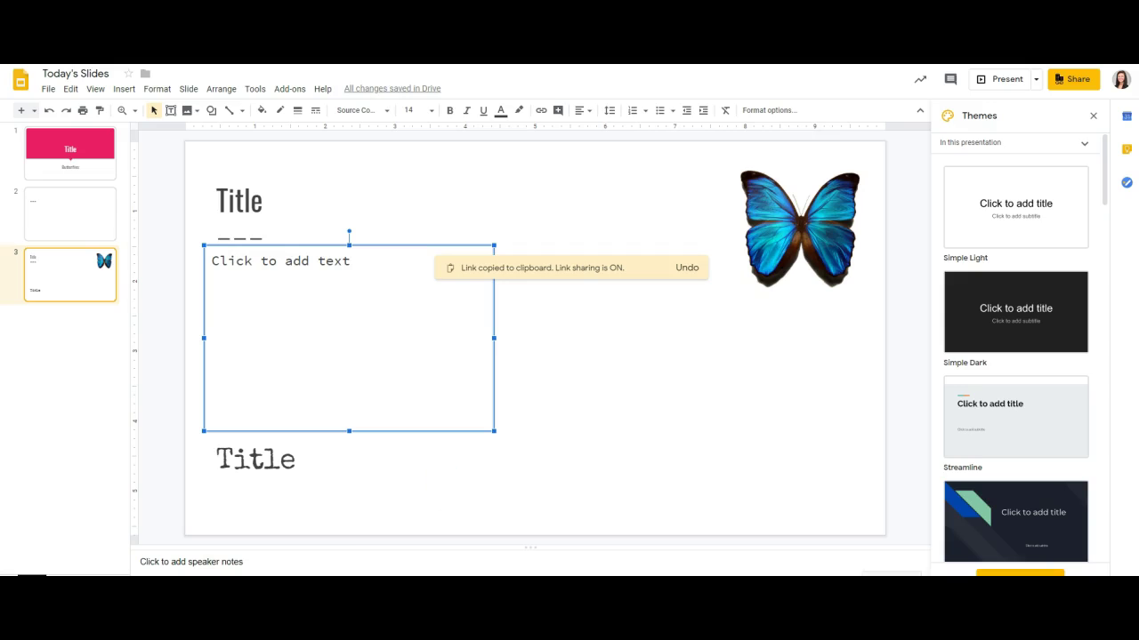